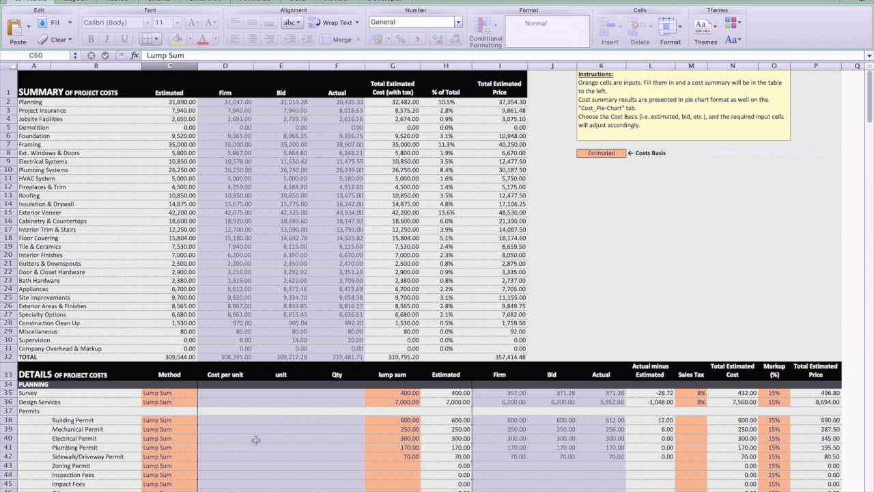
Return to the cost summary sheet and try the Firm and Bid Costs Basis options
scroll(253, 437, "down", 6)
scroll(256, 441, "up", 5)
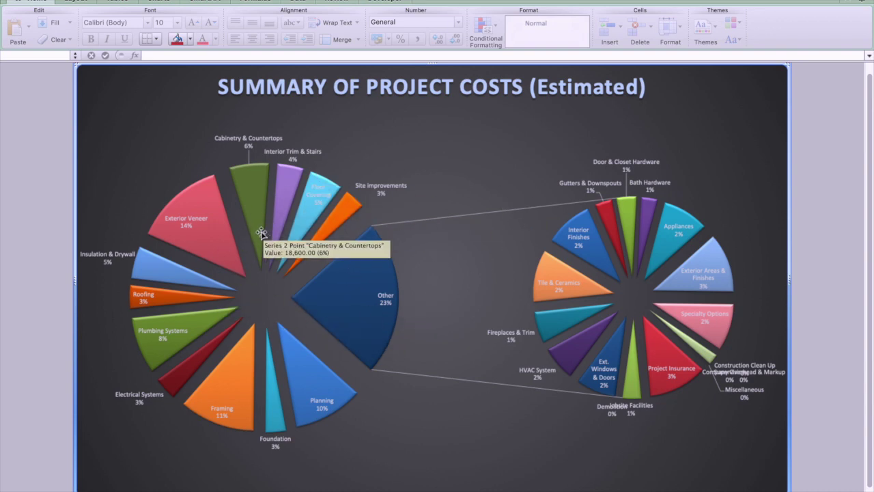
left_click(118, 489)
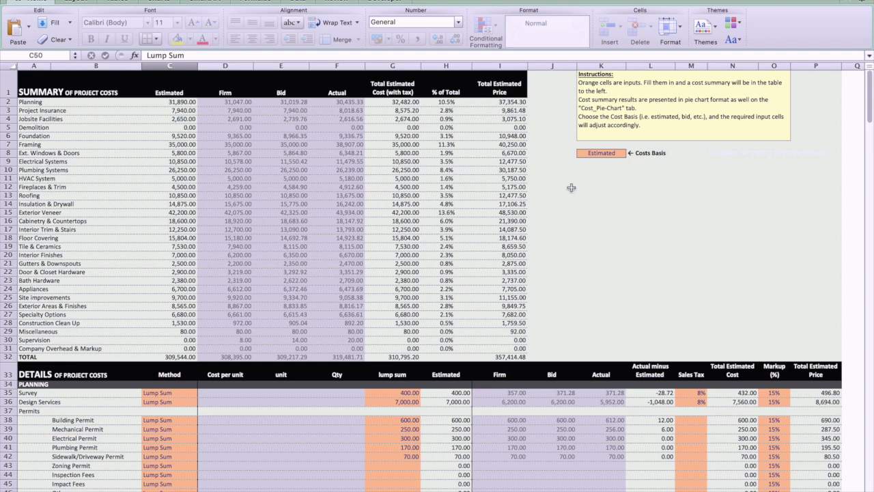
left_click(604, 153)
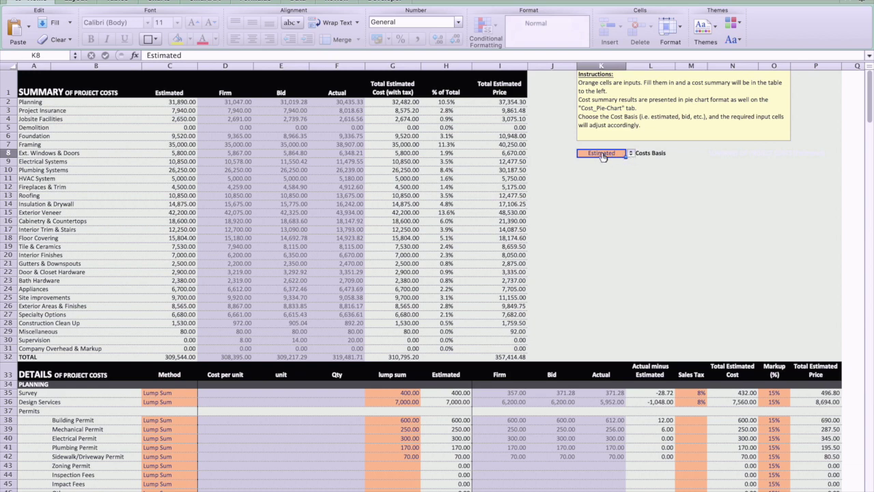
left_click(632, 153)
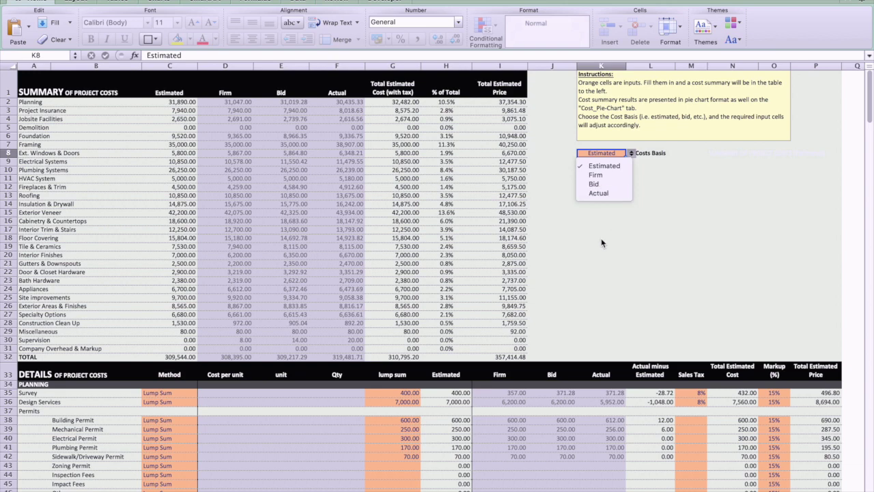
left_click(608, 177)
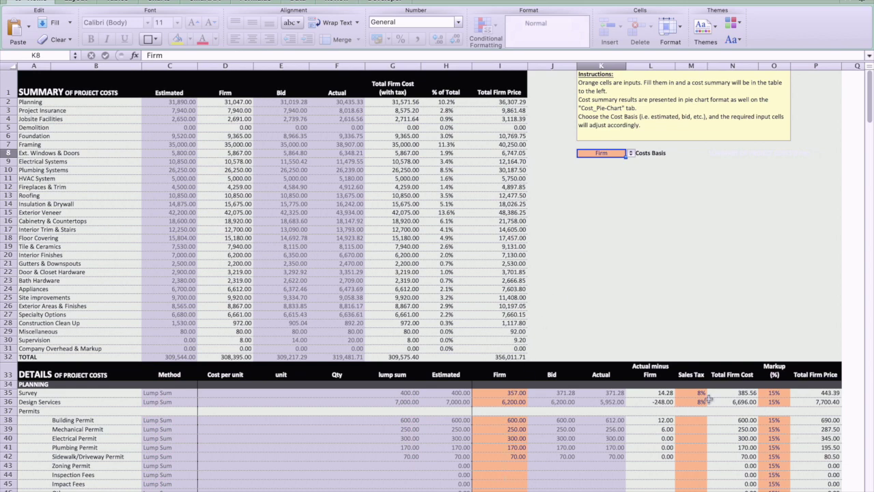
left_click(632, 154)
left_click(604, 183)
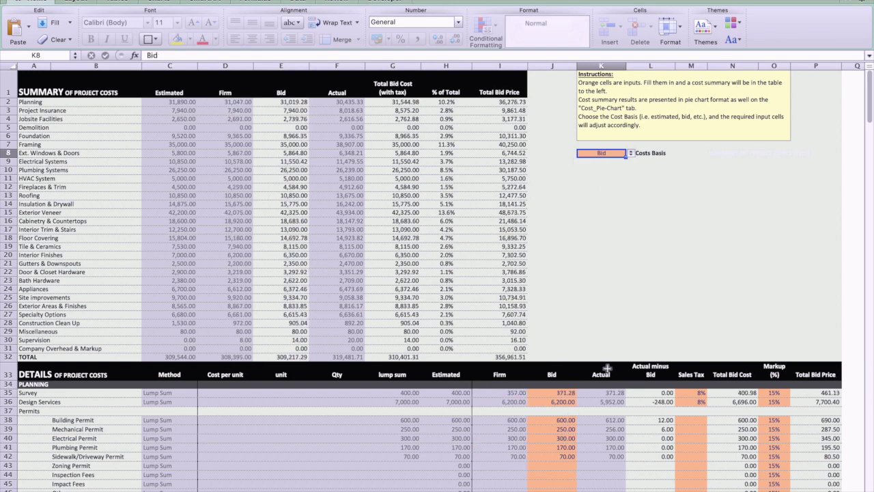
Try the Actual cost basis, then set the Costs Basis back to Estimated
scroll(647, 308, "down", 10)
scroll(647, 309, "up", 10)
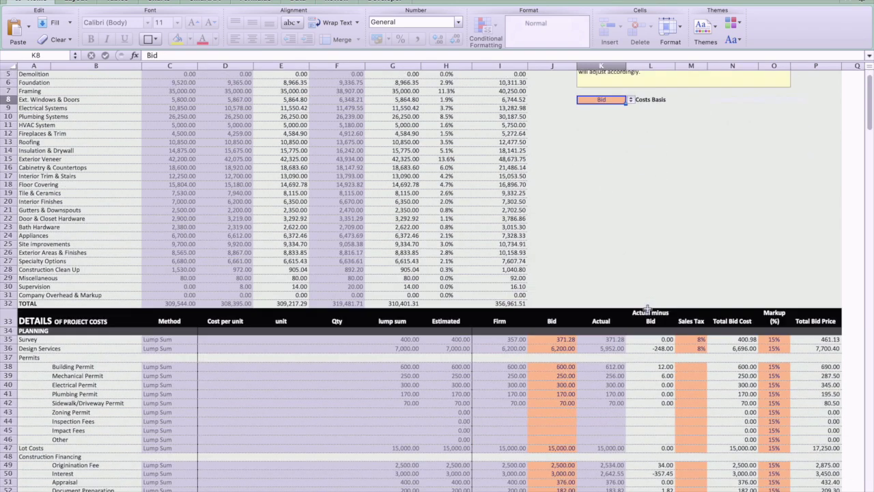
left_click(631, 153)
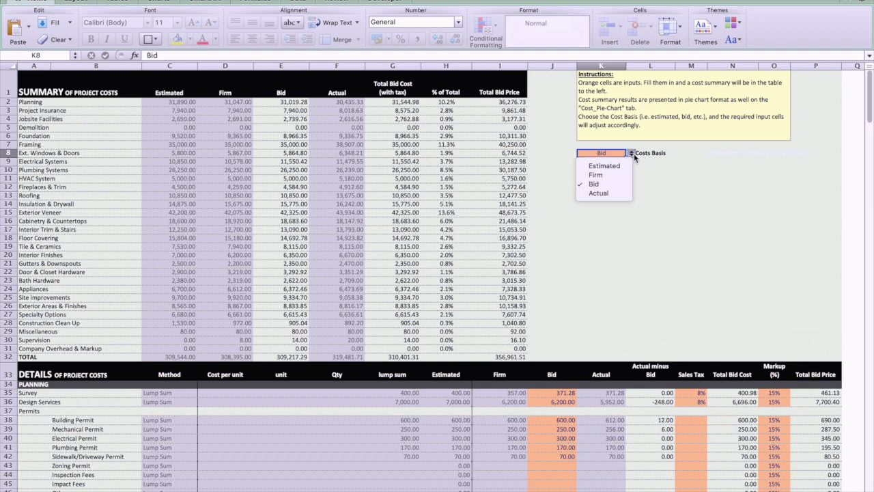
left_click(600, 195)
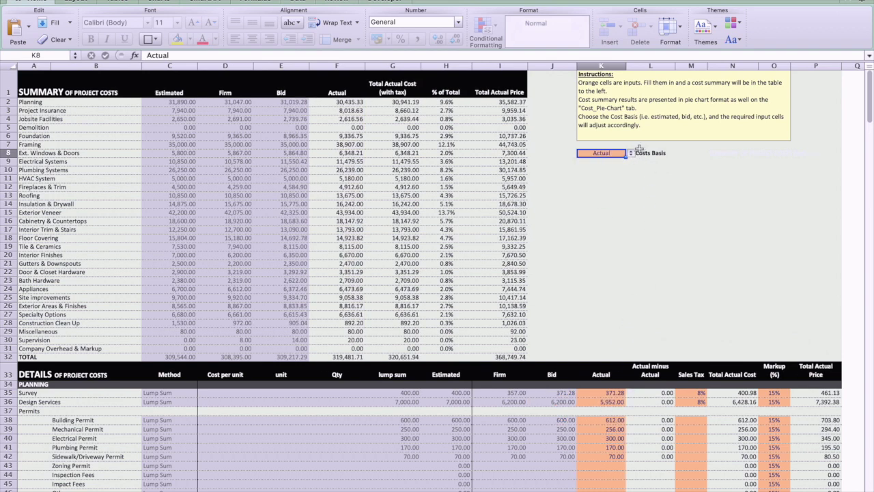
left_click(632, 154)
left_click(611, 165)
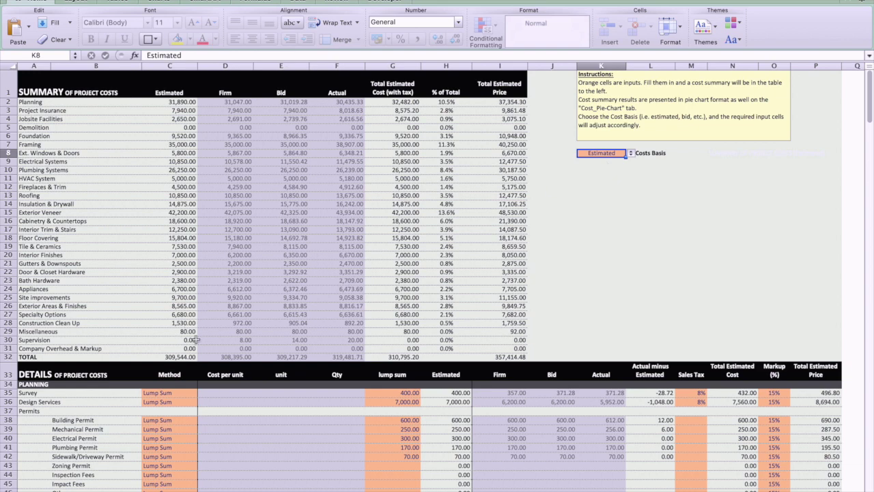
In the Details section, keep the Survey line's method as Lump Sum and check Building Permit
scroll(196, 339, "down", 3)
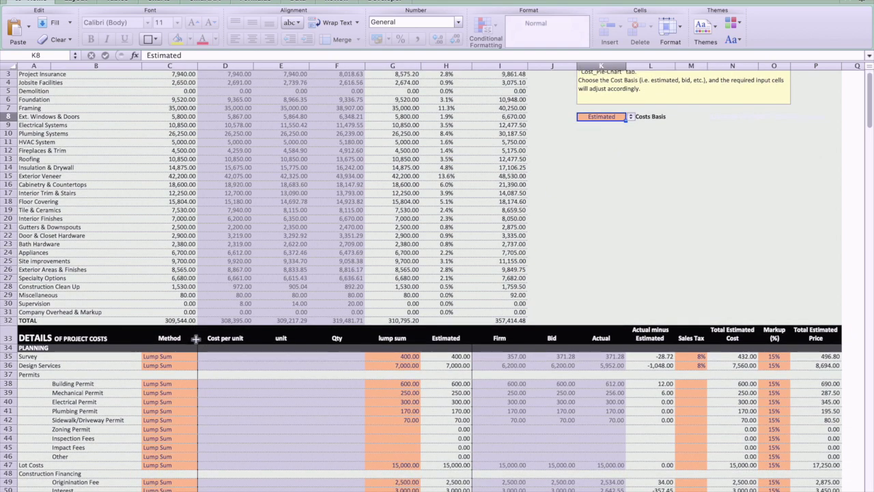
scroll(195, 339, "down", 1)
scroll(196, 340, "down", 8)
left_click(171, 254)
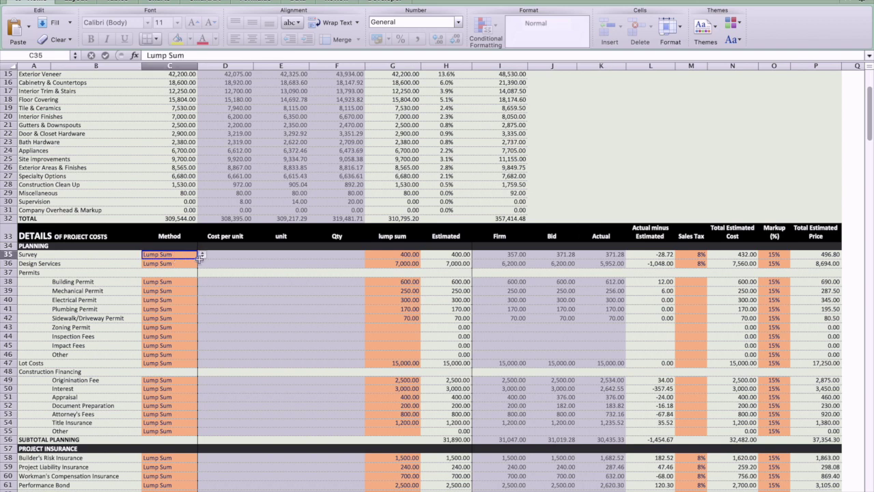
left_click(203, 256)
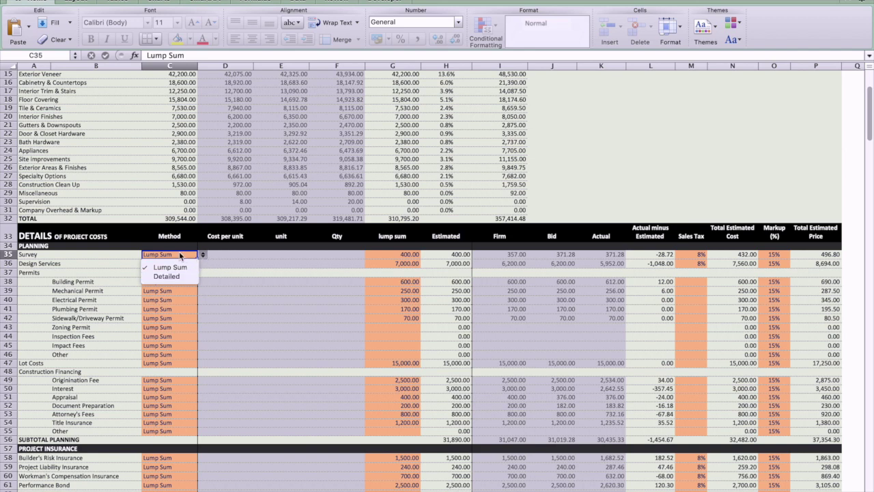
left_click(186, 268)
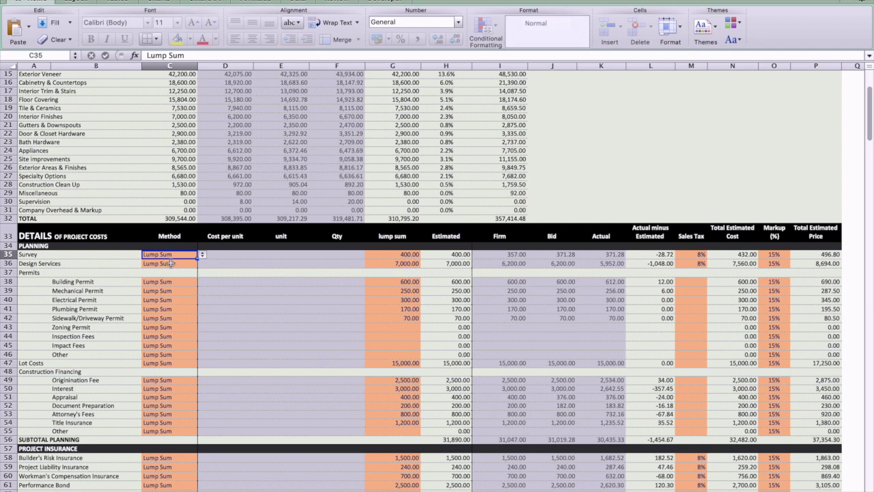
left_click(167, 282)
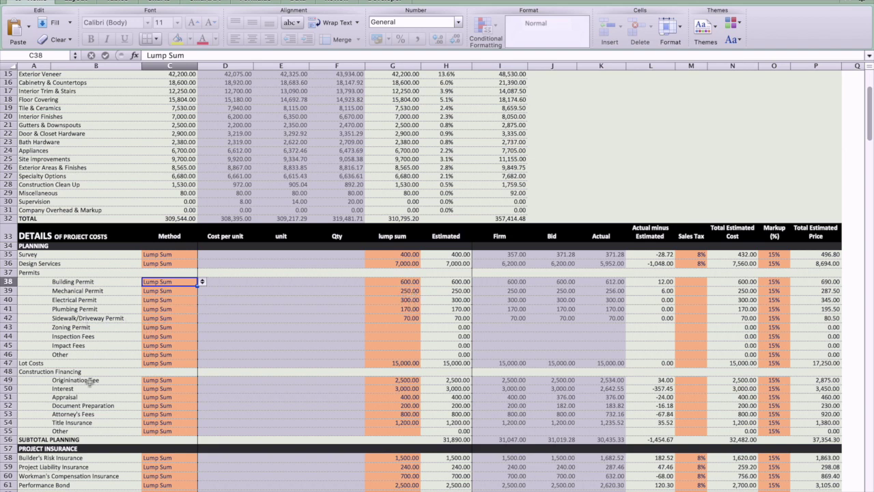
Switch the Interest line's method to Detailed, calculated from the 4% rate
left_click(164, 390)
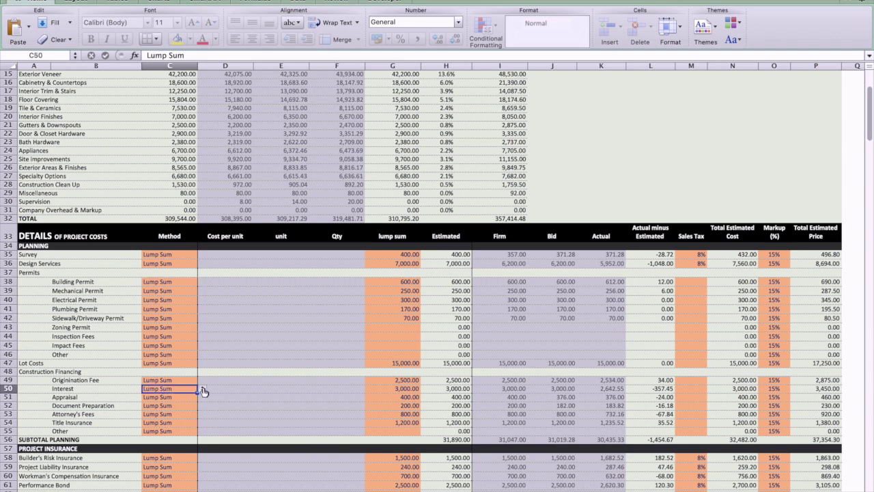
left_click(203, 389)
left_click(183, 409)
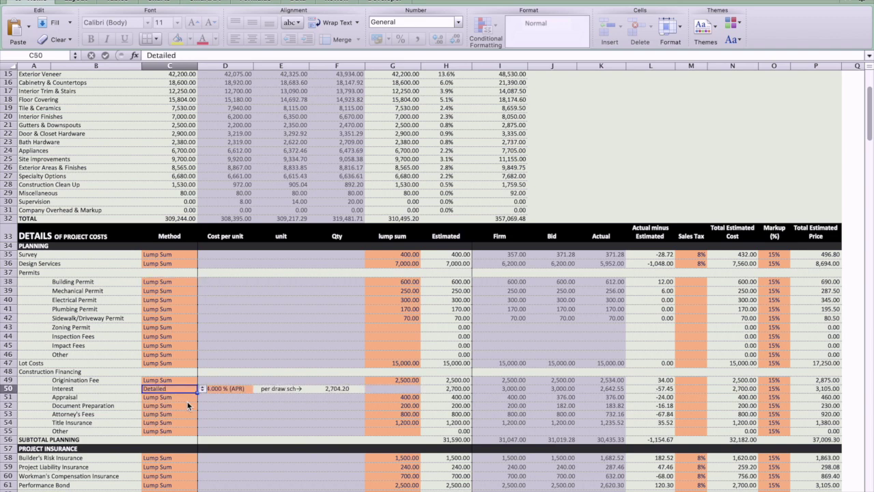
left_click(228, 390)
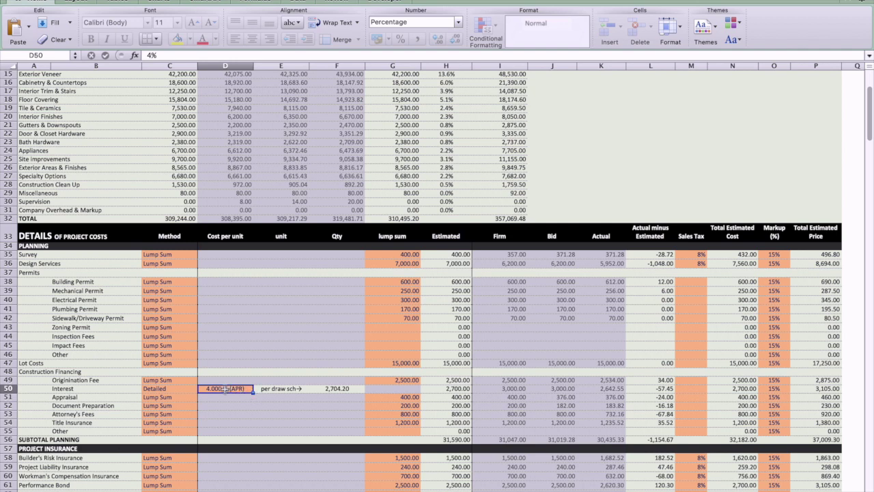
Review Foundation rows: Soil Testing at 500 per EA × 1 and Soil treatment at 800
scroll(225, 389, "down", 5)
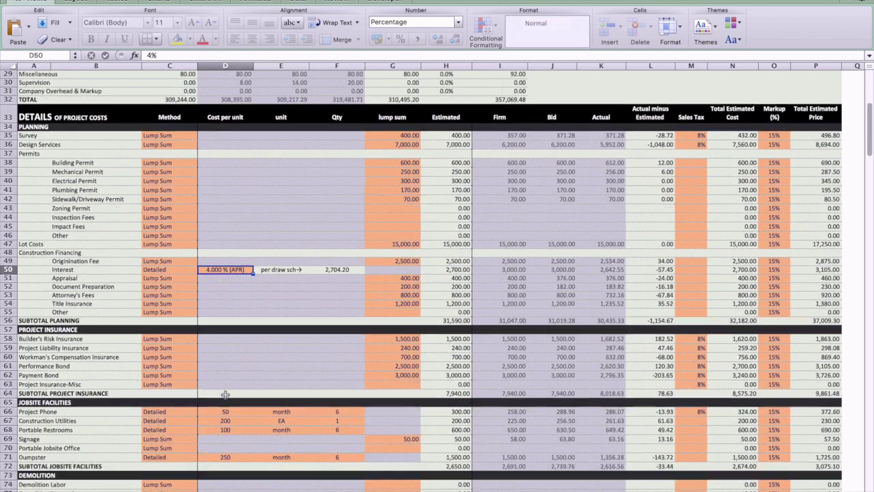
scroll(225, 394, "down", 5)
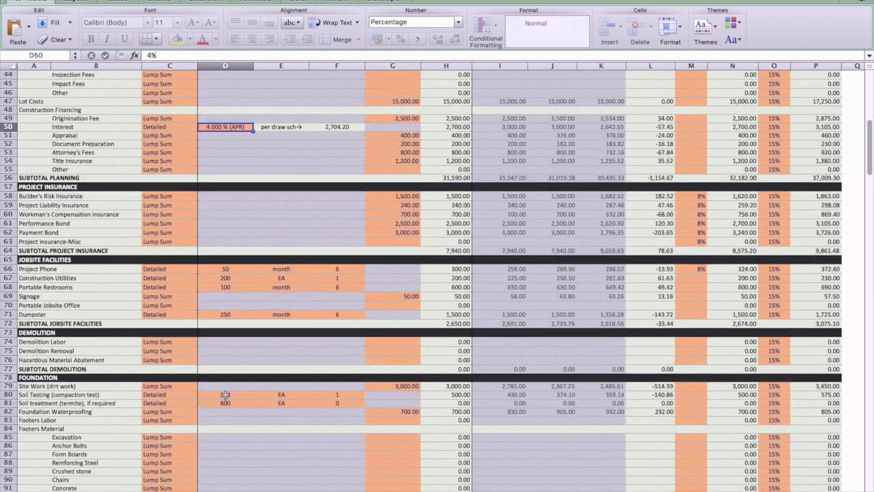
scroll(225, 394, "down", 7)
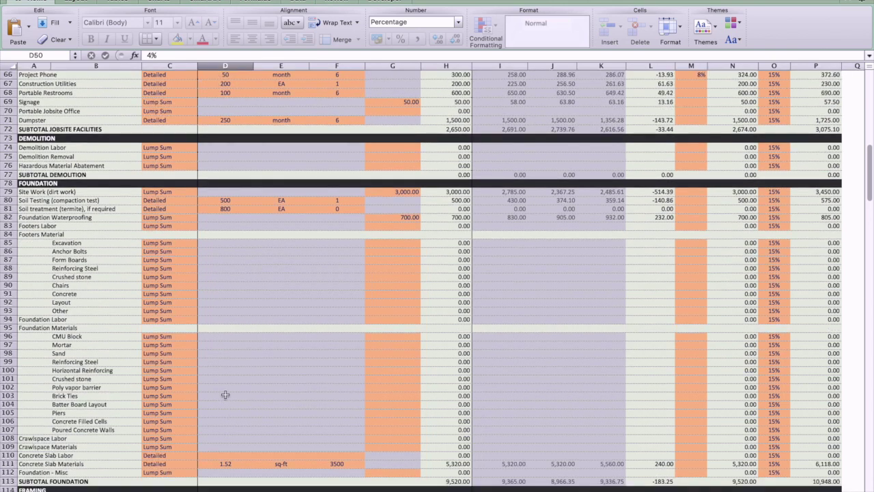
scroll(225, 394, "down", 1)
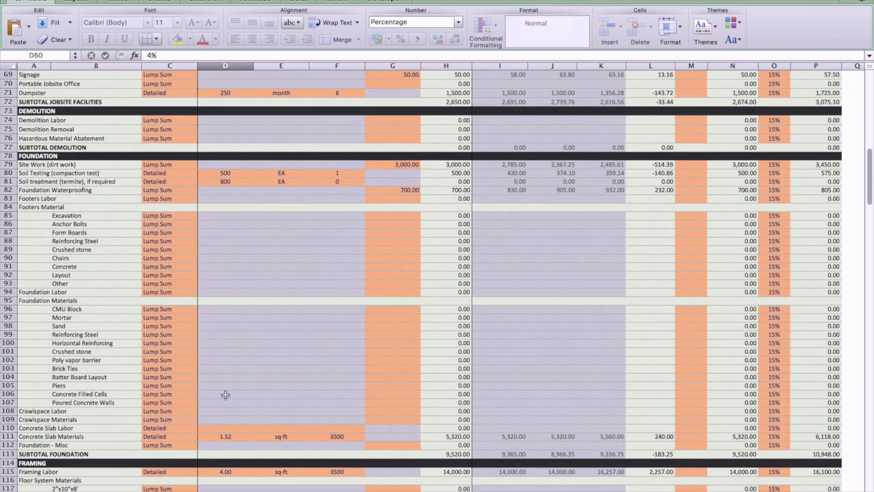
left_click(169, 174)
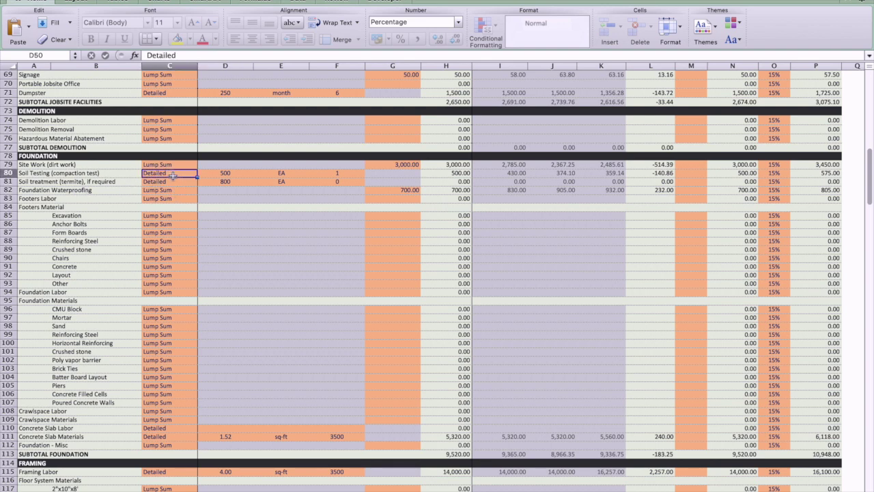
left_click(225, 174)
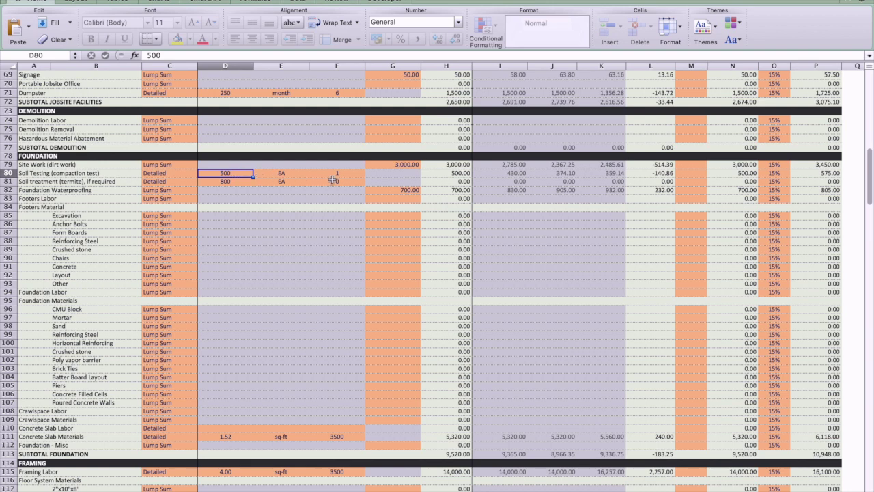
left_click(344, 175)
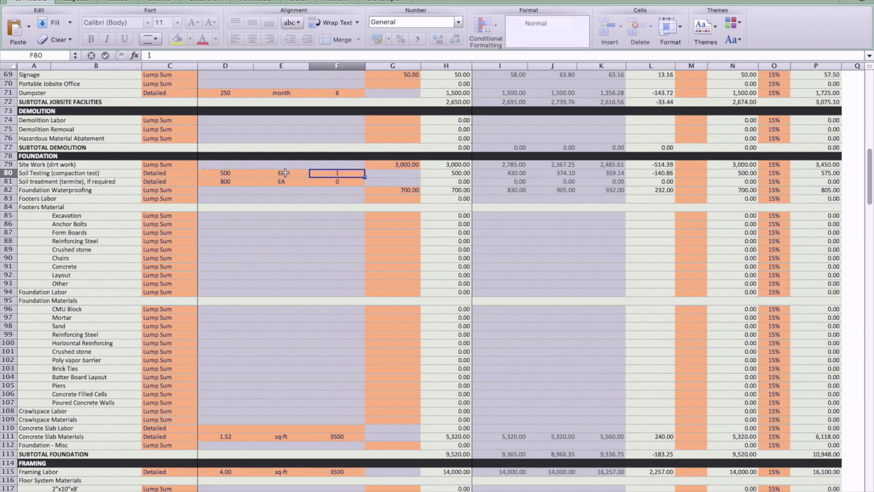
left_click(230, 183)
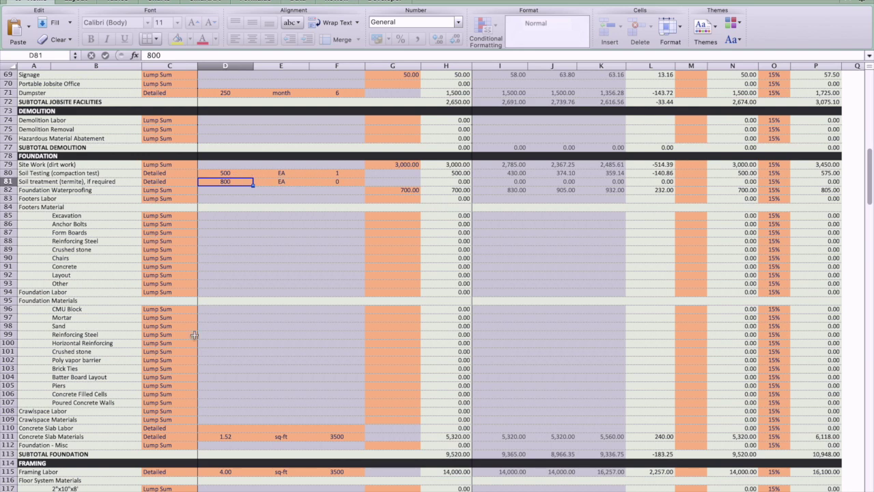
scroll(178, 394, "down", 2)
scroll(178, 394, "down", 1)
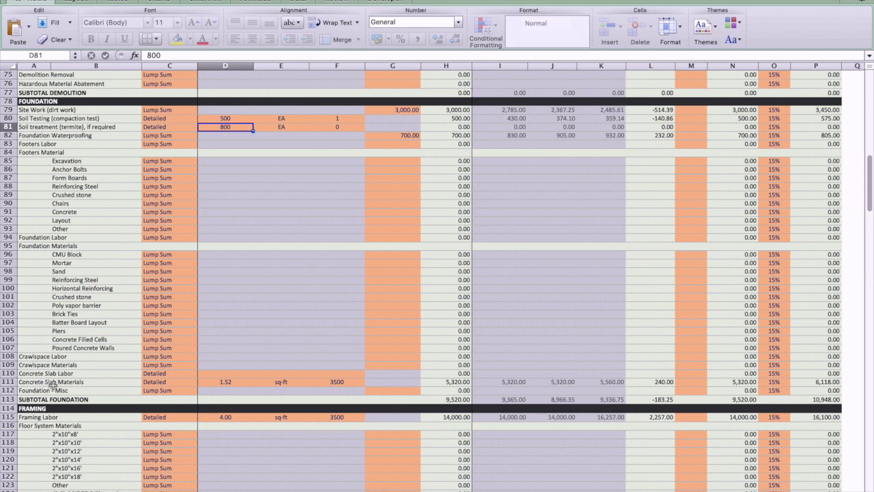
Change the Concrete Slab Materials unit to squares
left_click(162, 382)
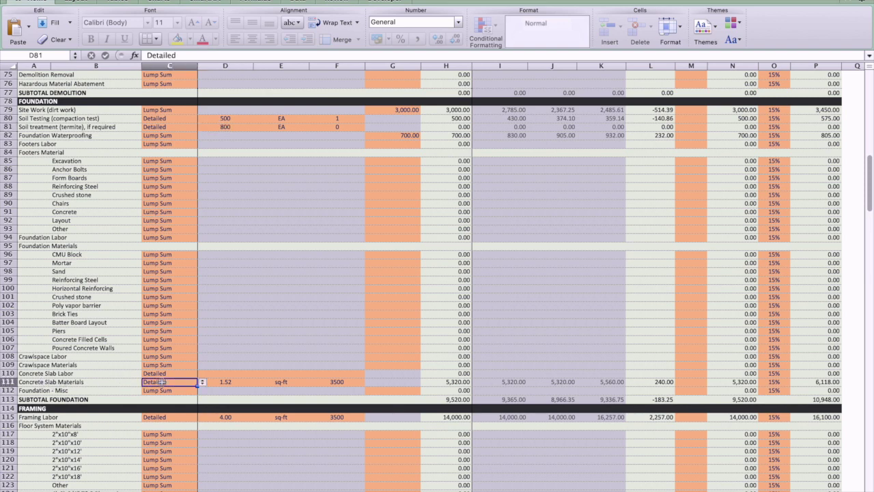
left_click(230, 382)
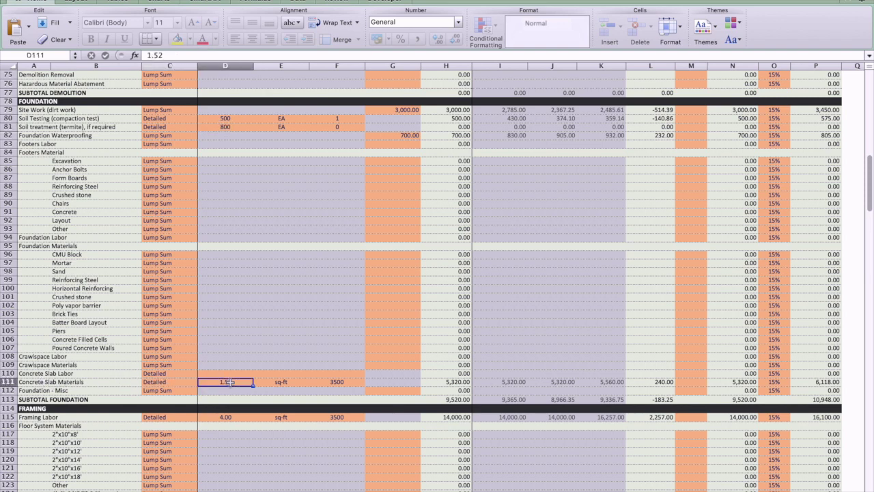
left_click(286, 382)
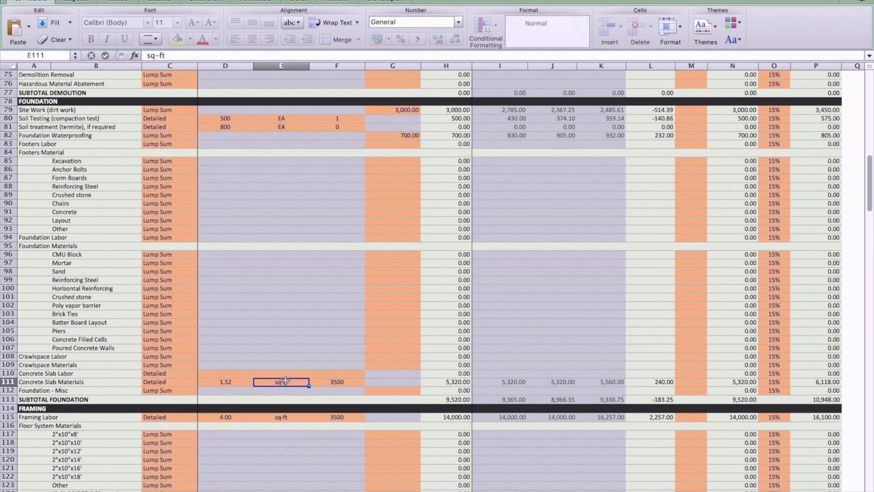
type("sq")
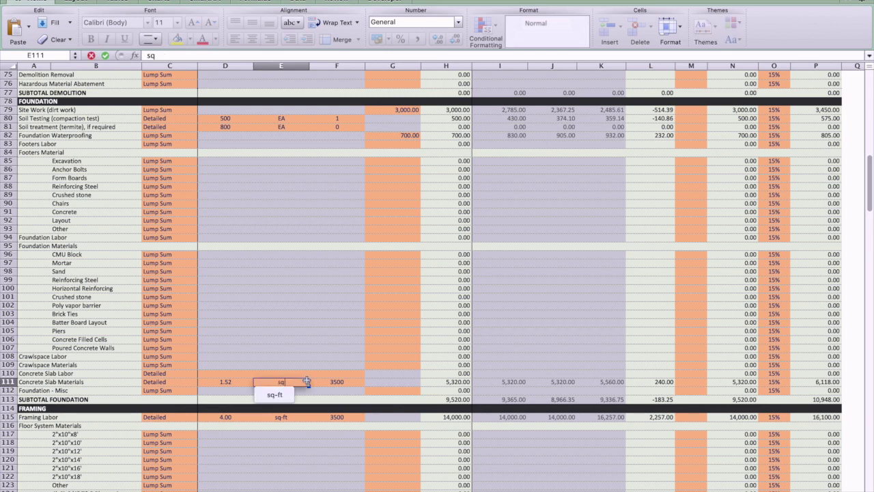
type("uares")
key("Return")
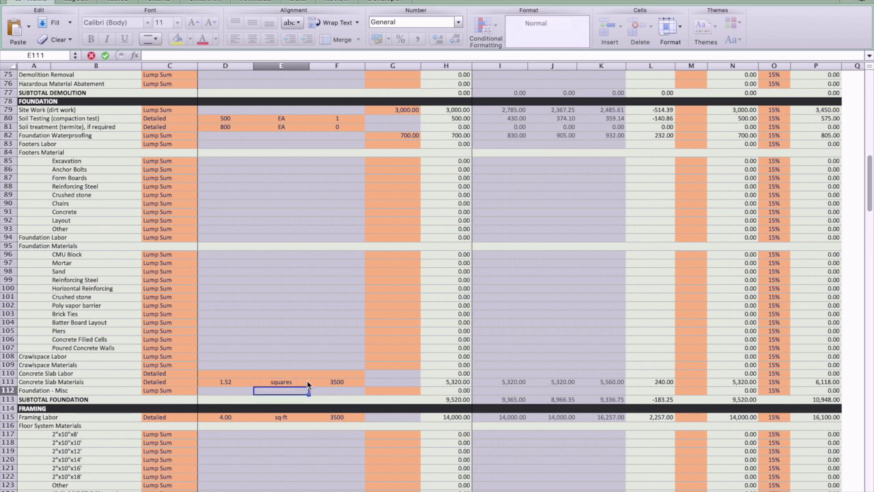
Set the Concrete Slab Materials cost per unit to 5, then undo the change
left_click(226, 383)
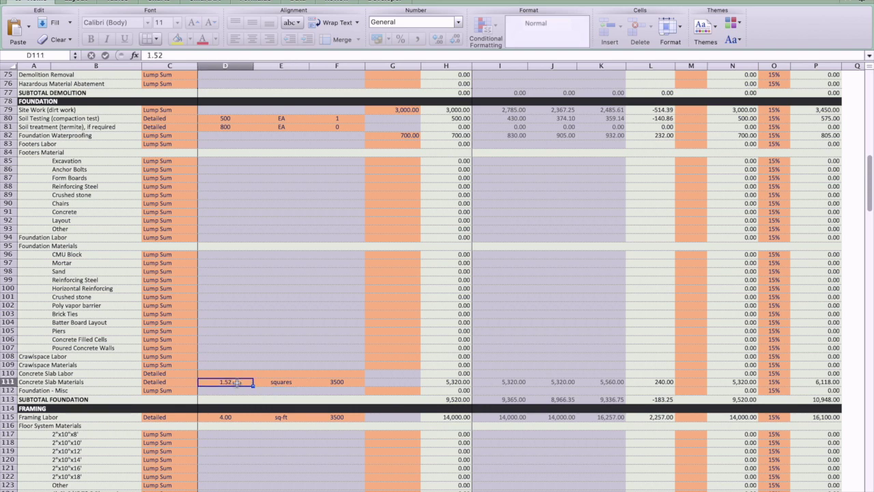
type("5")
key("Return")
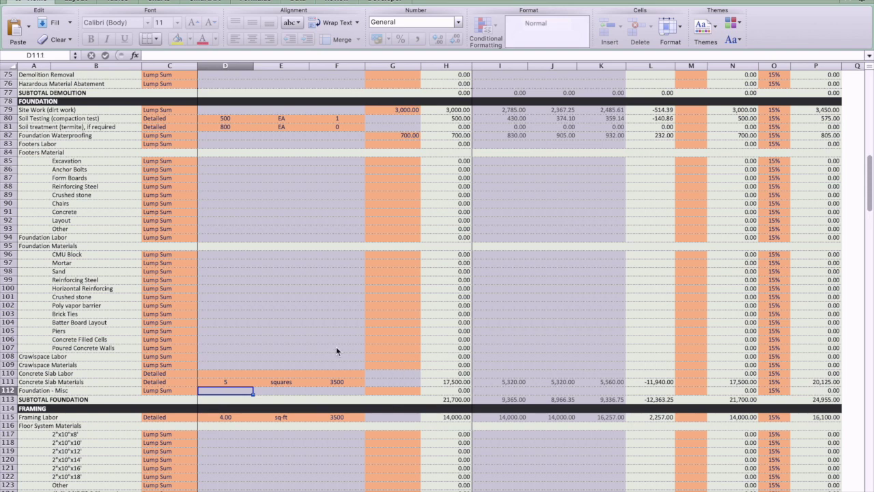
key("ctrl+z")
key("ctrl+z")
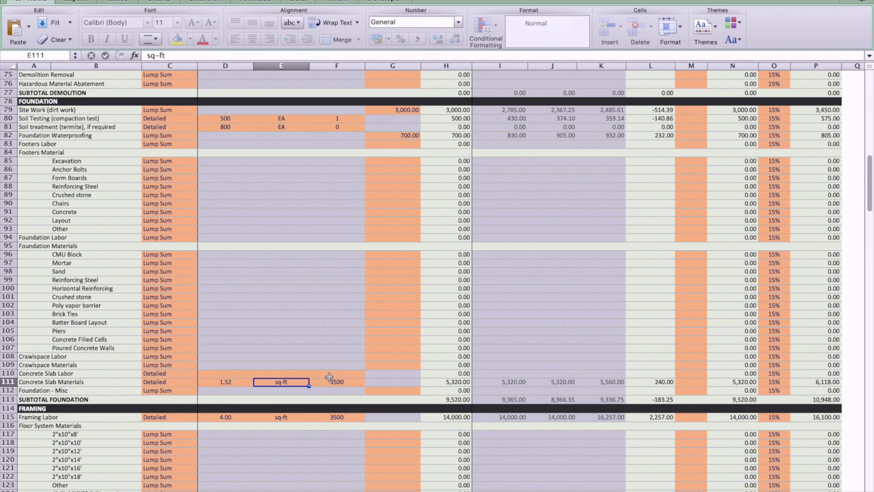
Scroll back up to the cost summary and move to the project schedule sheet
scroll(329, 377, "down", 5)
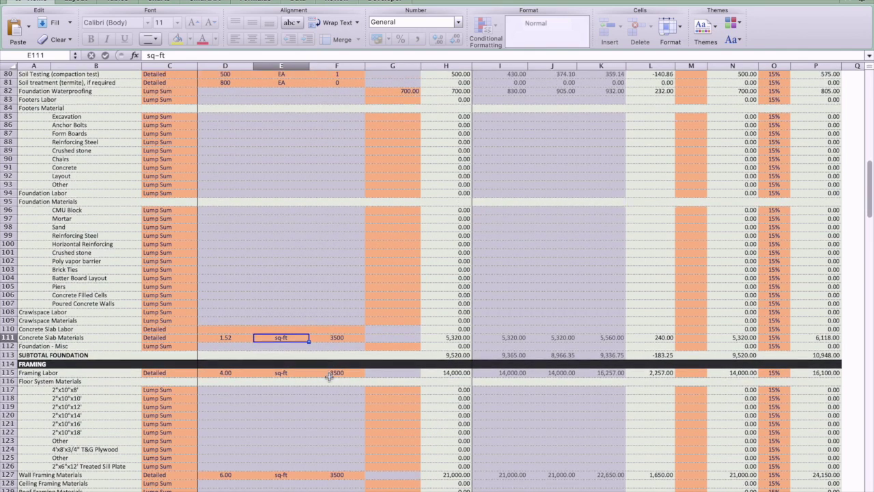
scroll(330, 377, "up", 20)
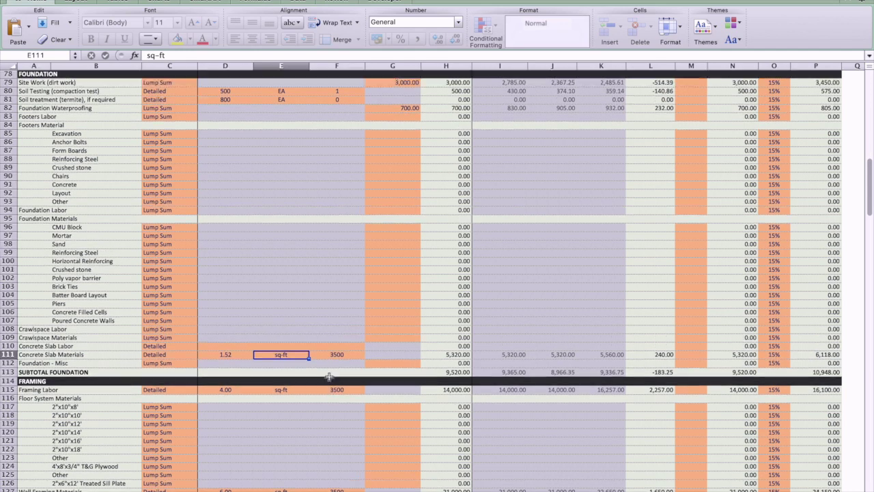
scroll(329, 377, "up", 20)
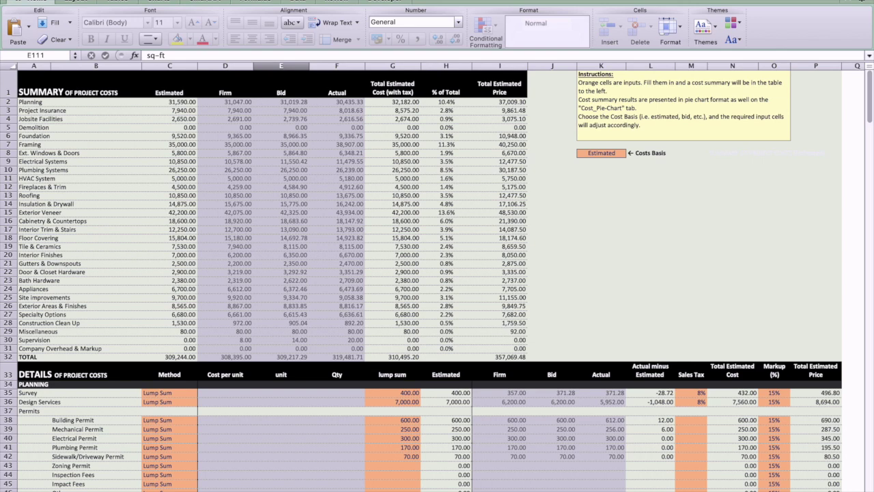
key("ctrl+Page_Down")
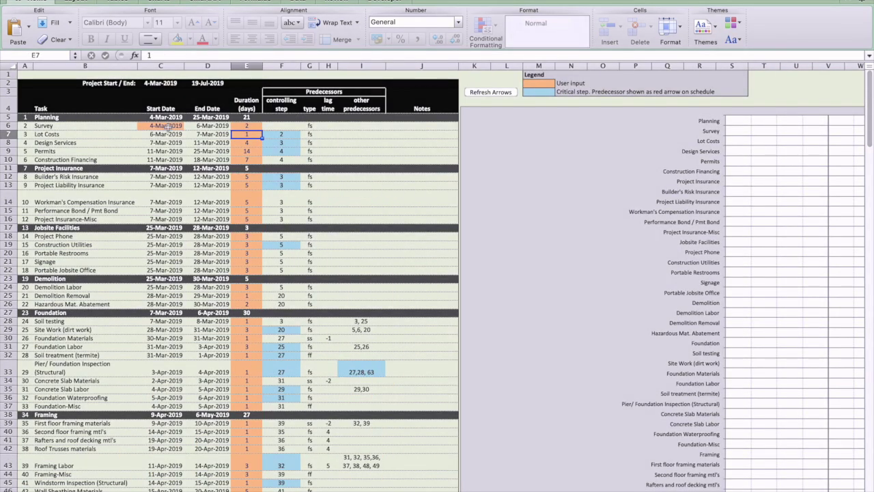
Check the Survey task's start date and duration, then scroll right to the Gantt bars
left_click(168, 127)
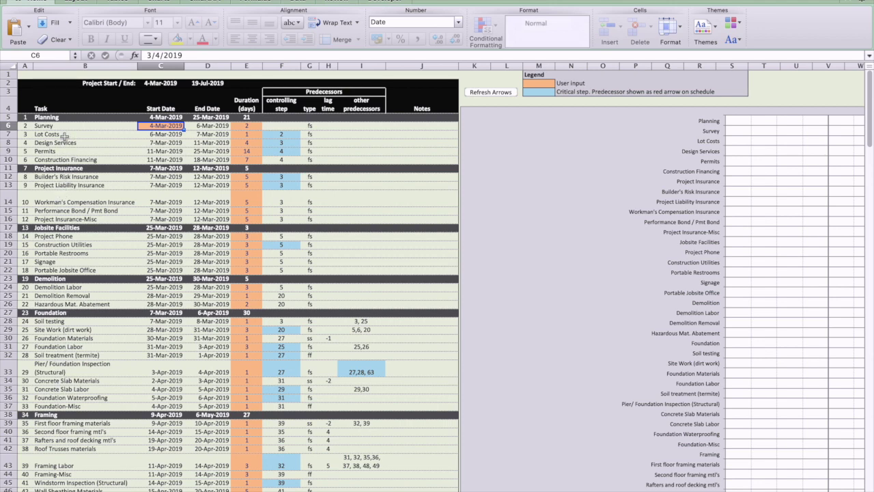
left_click(252, 125)
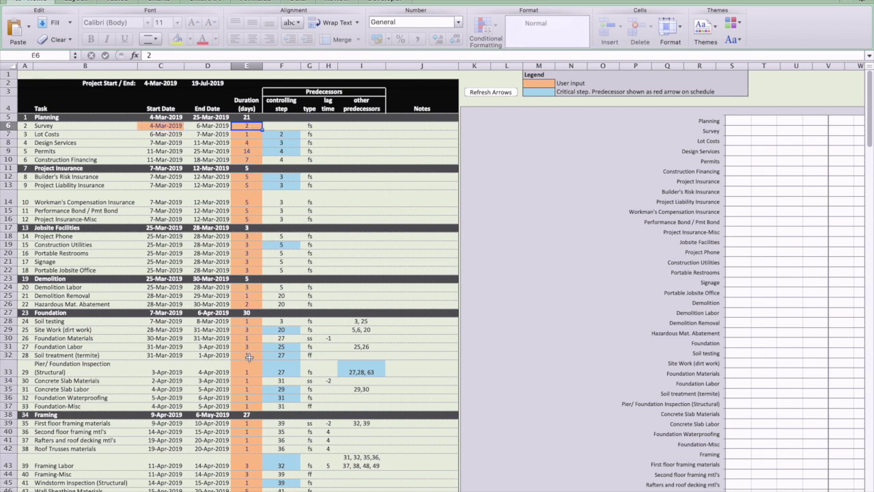
scroll(245, 452, "down", 3)
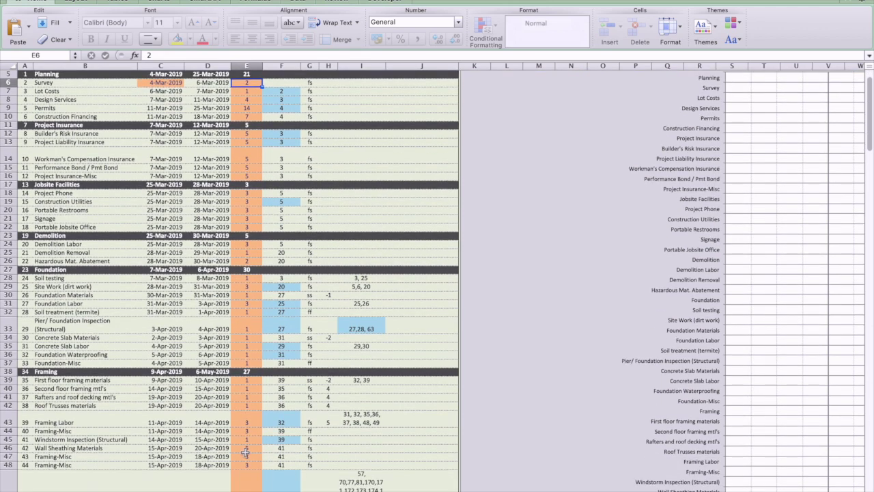
scroll(245, 452, "down", 1)
scroll(246, 452, "up", 3)
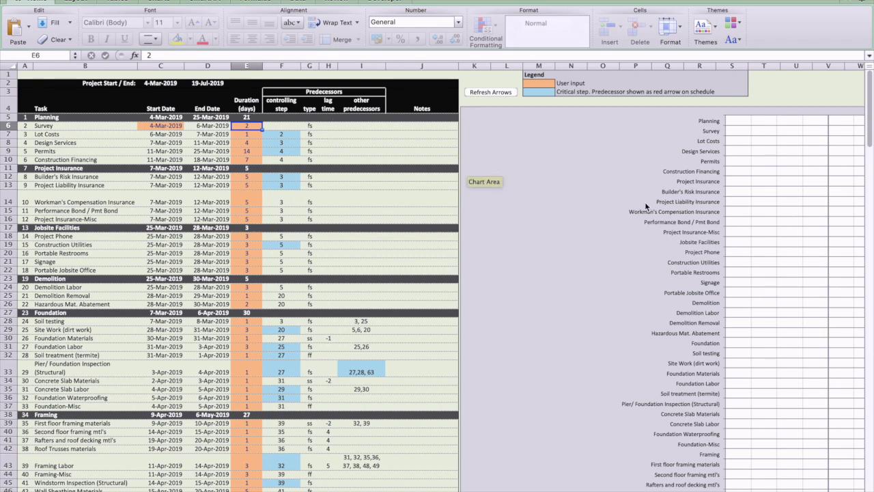
scroll(646, 206, "right", 6)
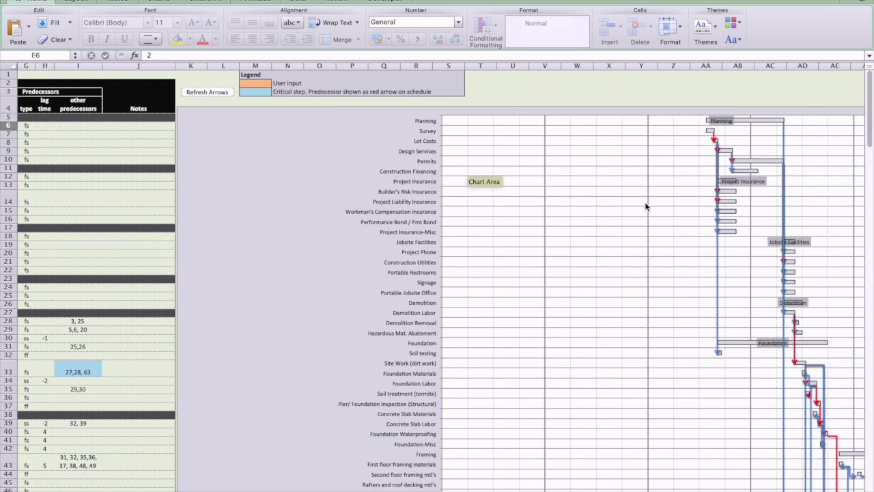
Enter 7 as the Survey duration and use Refresh Arrows to redraw the Gantt predecessors
scroll(645, 203, "right", 4)
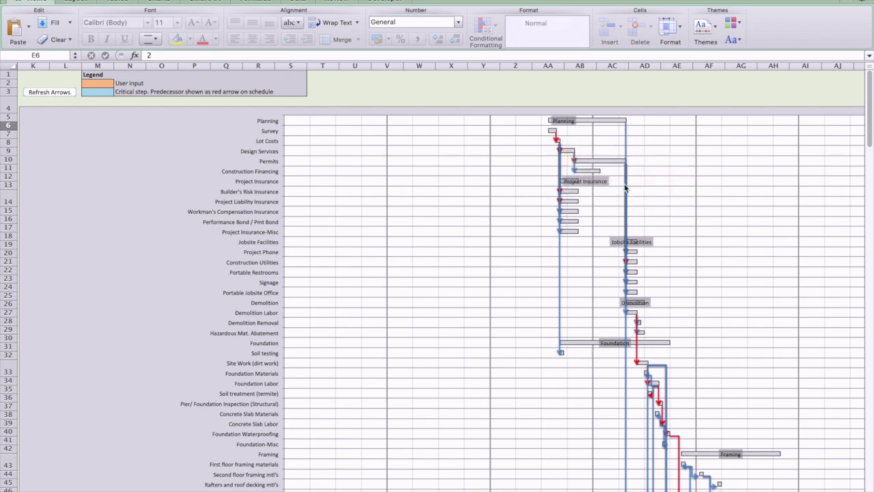
scroll(470, 216, "left", 10)
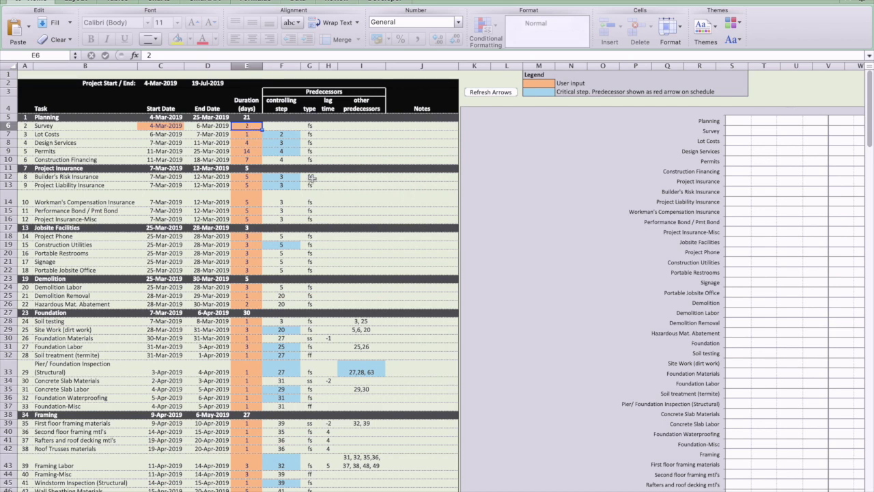
type("7")
key("Return")
scroll(390, 209, "right", 10)
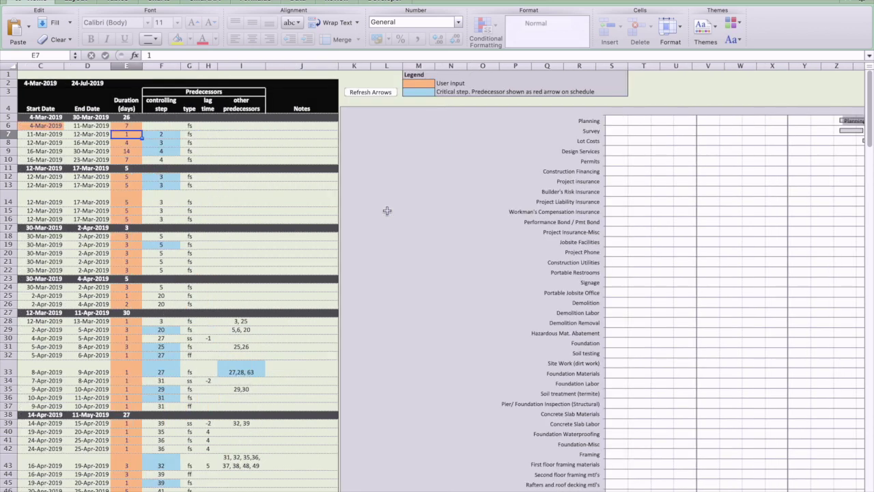
scroll(387, 211, "right", 5)
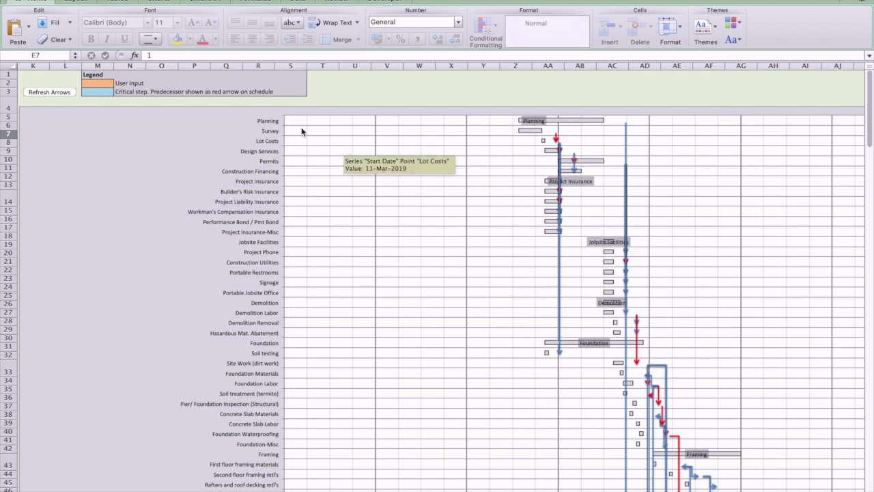
left_click(58, 93)
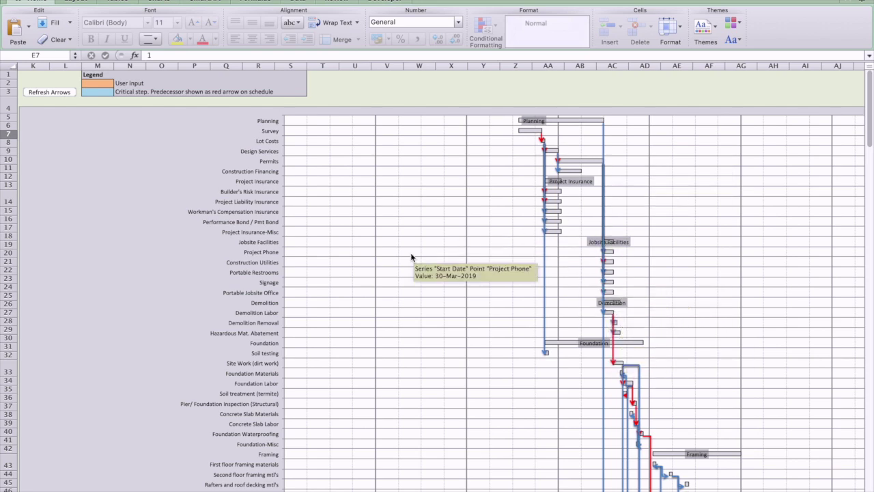
scroll(410, 263, "left", 10)
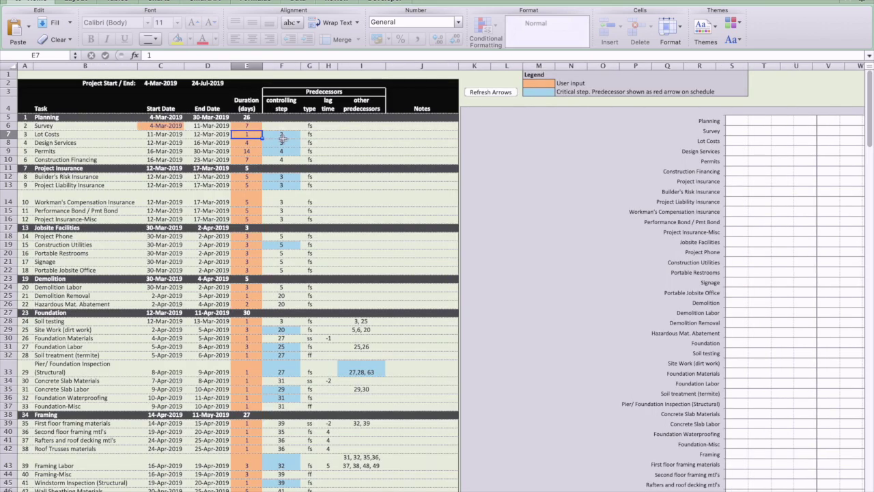
Review the controlling steps for tasks 3–6, then return to the Survey duration cell E6
left_click_drag(283, 136, 289, 301)
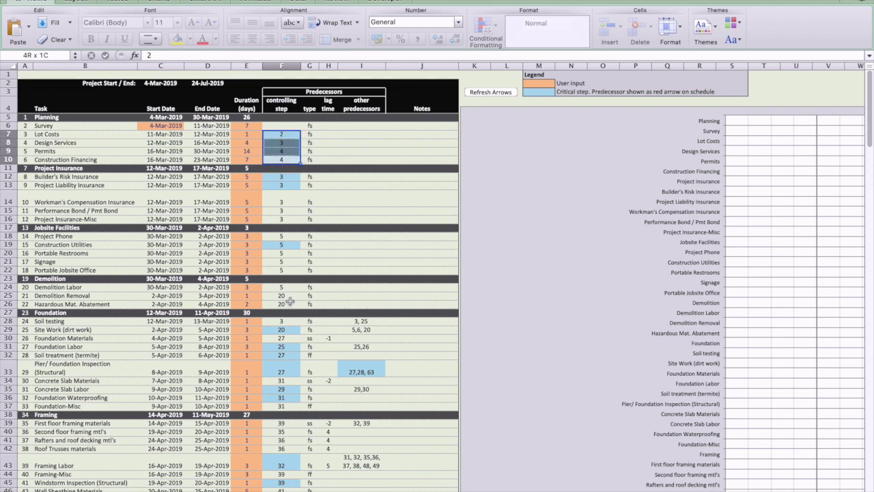
left_click(284, 136)
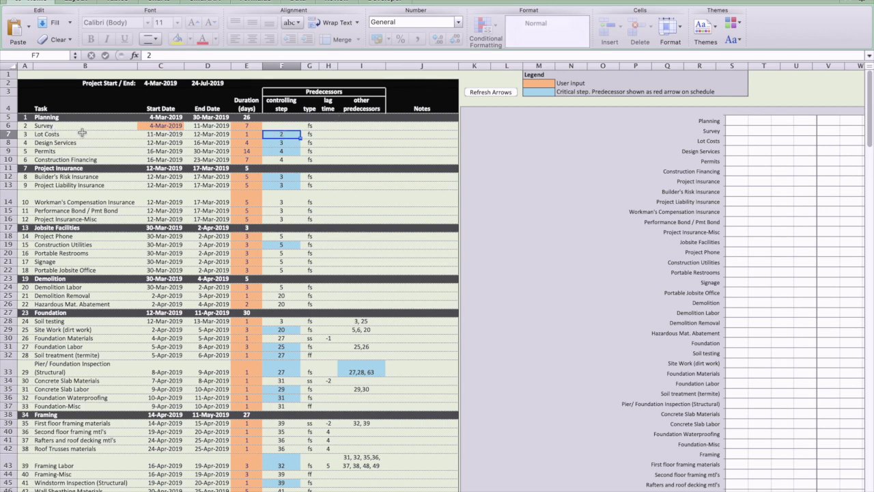
scroll(505, 202, "right", 5)
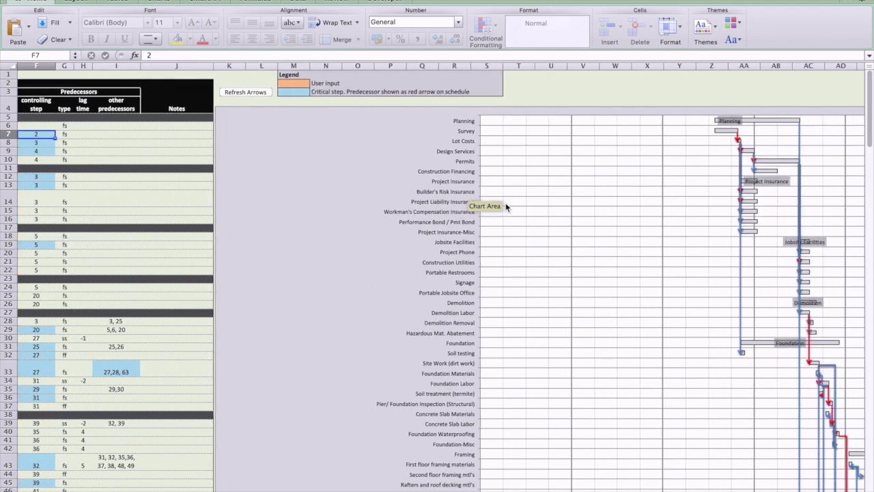
scroll(507, 206, "right", 3)
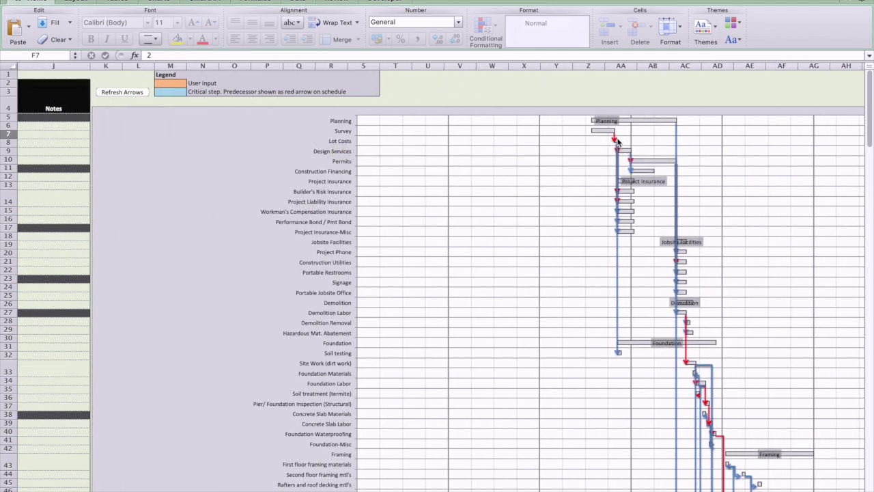
mouse_move(610, 135)
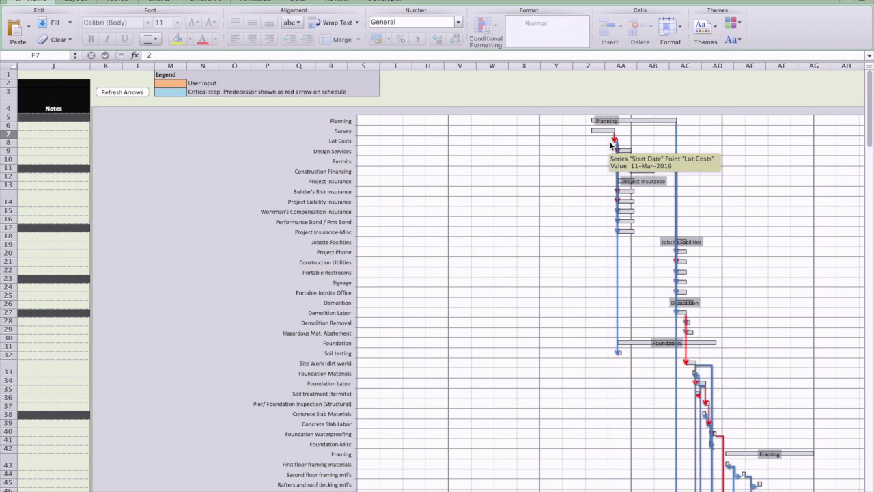
scroll(615, 142, "left", 10)
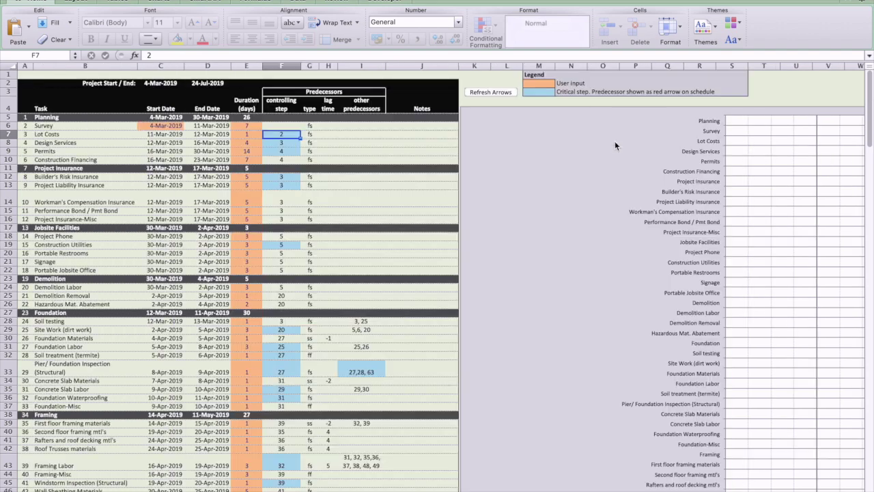
left_click(250, 127)
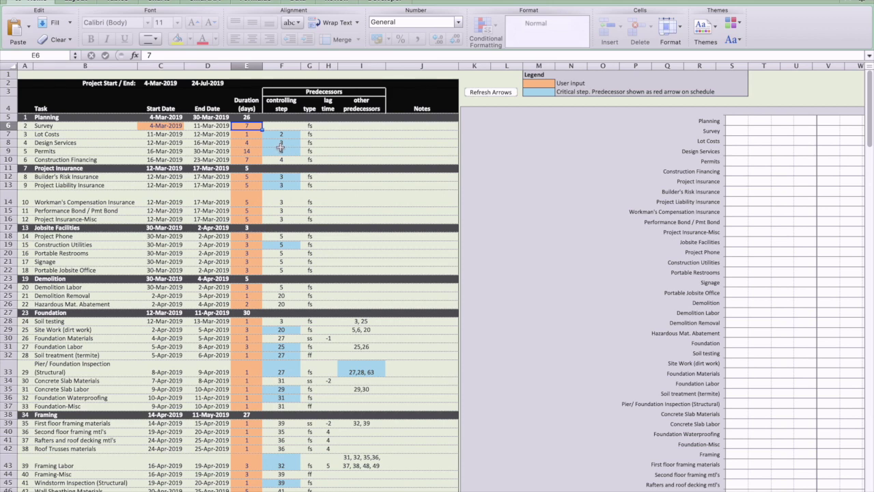
Enter a 10-day Survey duration and refresh the arrows, moving the project end to 27-Jul-2019
type("10")
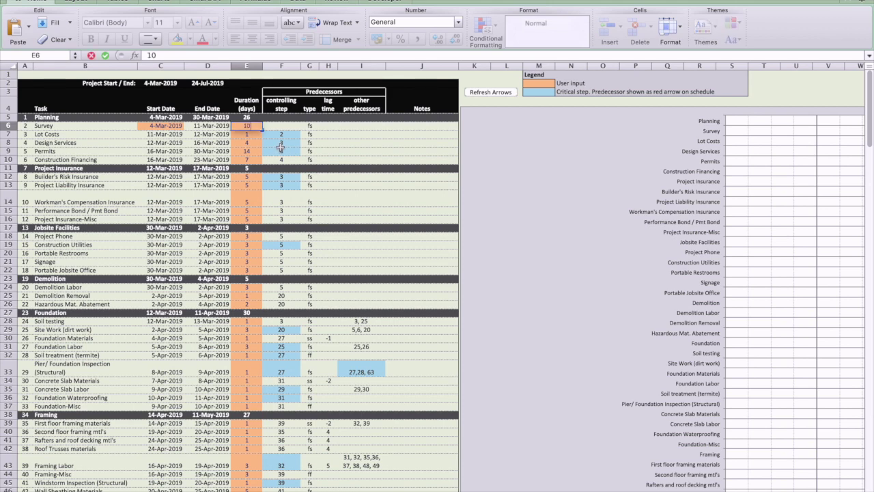
key("Return")
scroll(772, 226, "right", 5)
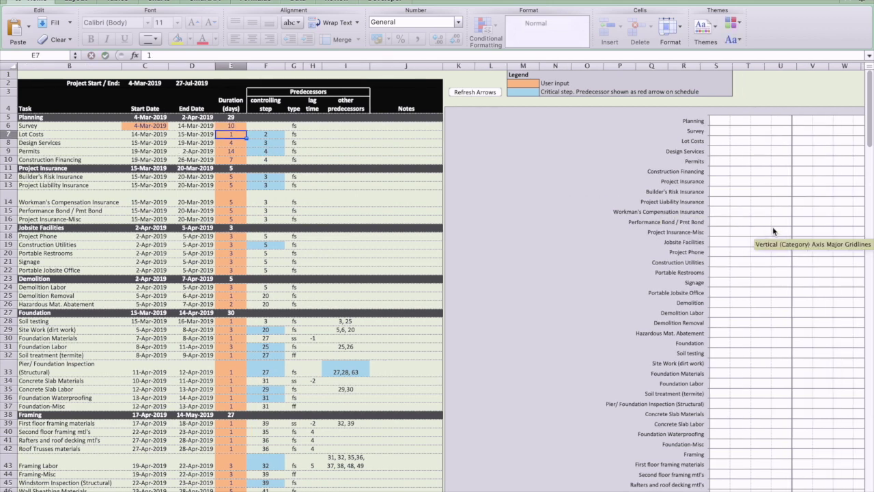
scroll(773, 230, "right", 8)
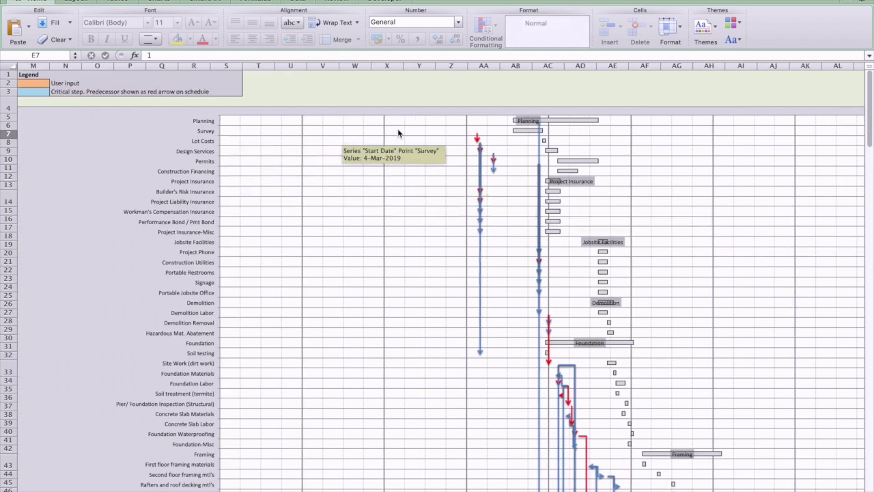
scroll(172, 129, "left", 1)
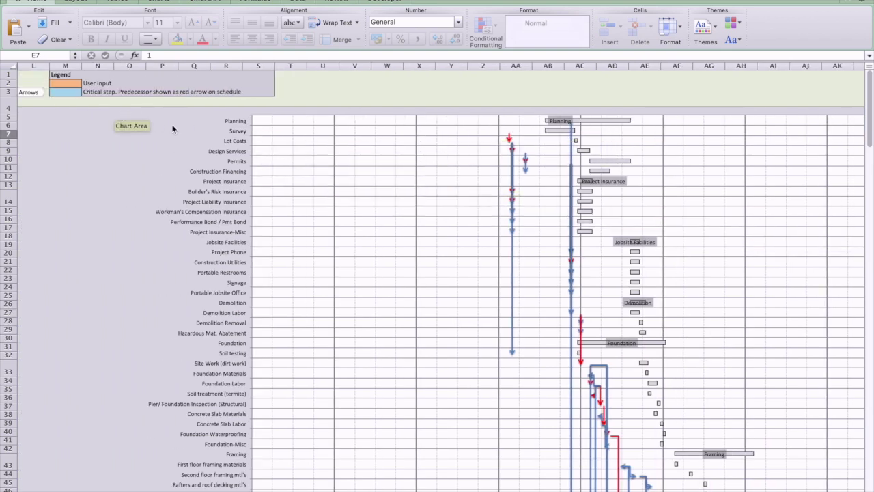
scroll(172, 128, "left", 3)
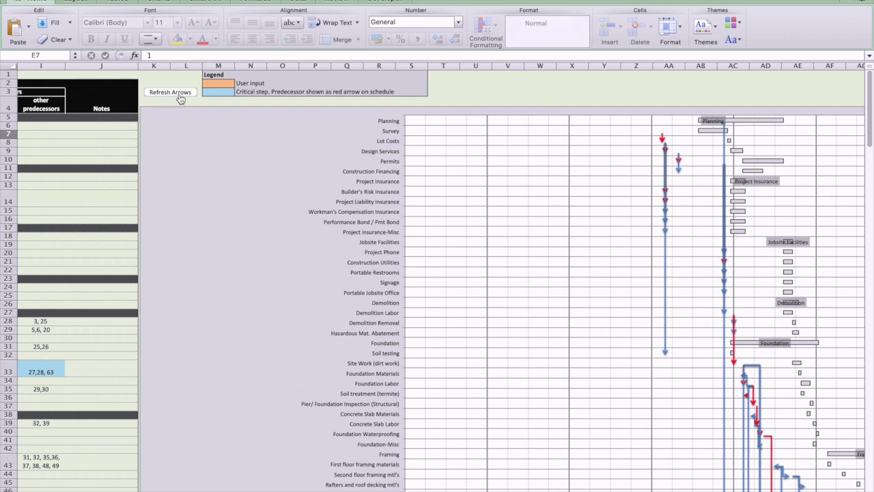
left_click(180, 95)
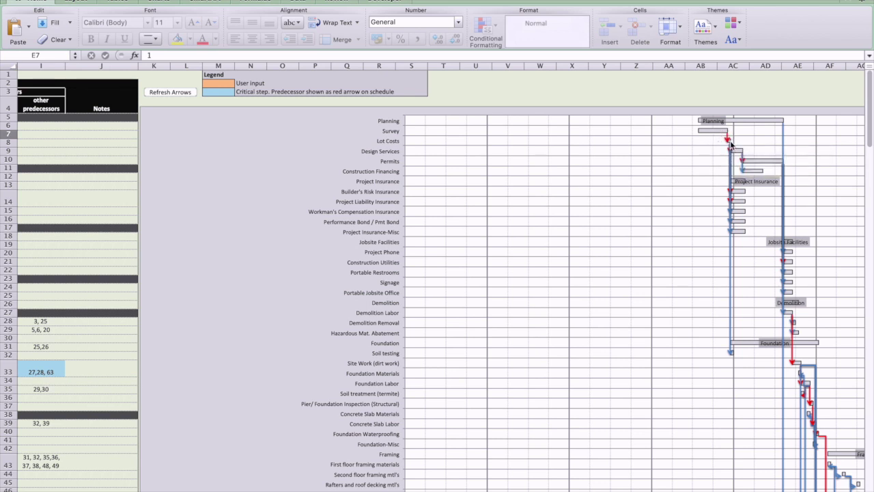
mouse_move(731, 143)
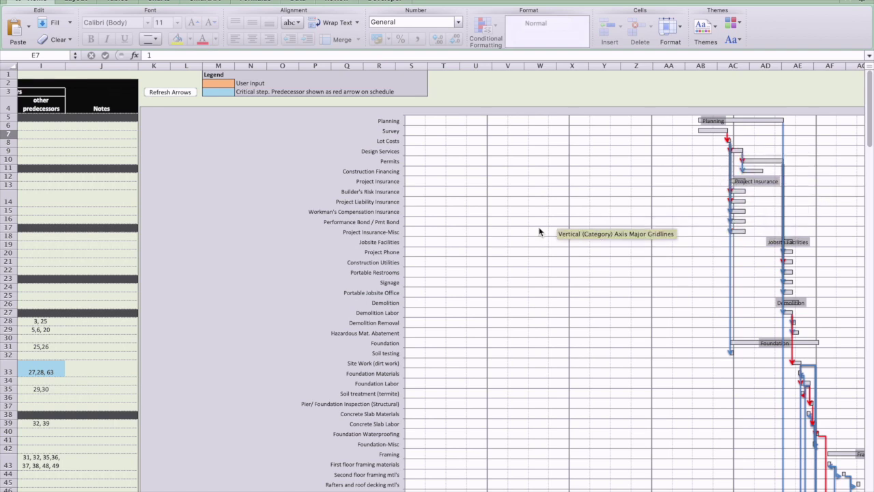
scroll(538, 229, "left", 10)
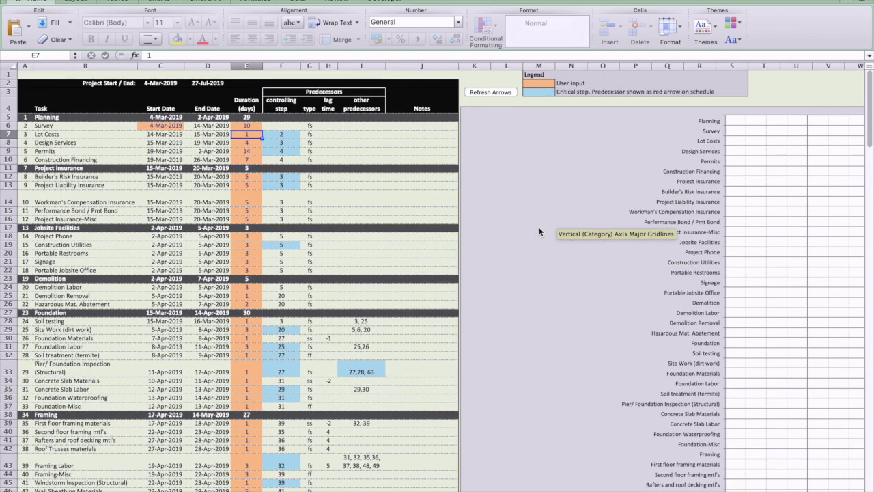
left_click(286, 135)
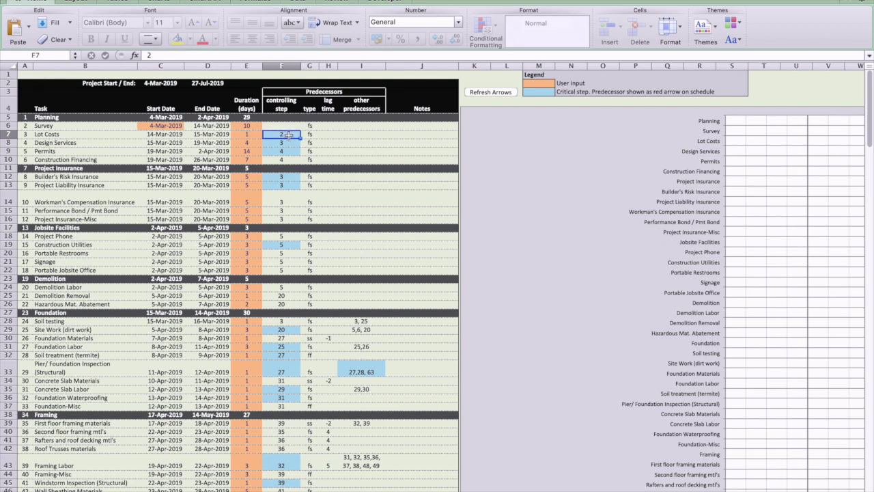
left_click_drag(287, 135, 286, 143)
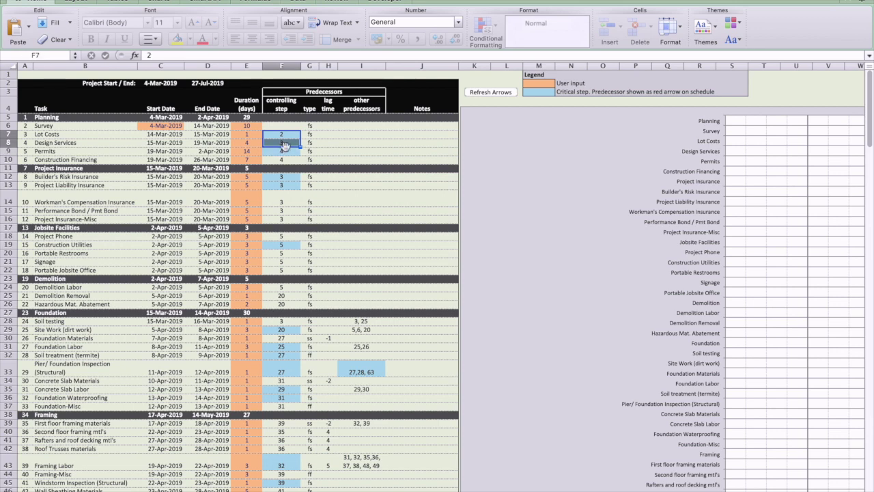
left_click(285, 144)
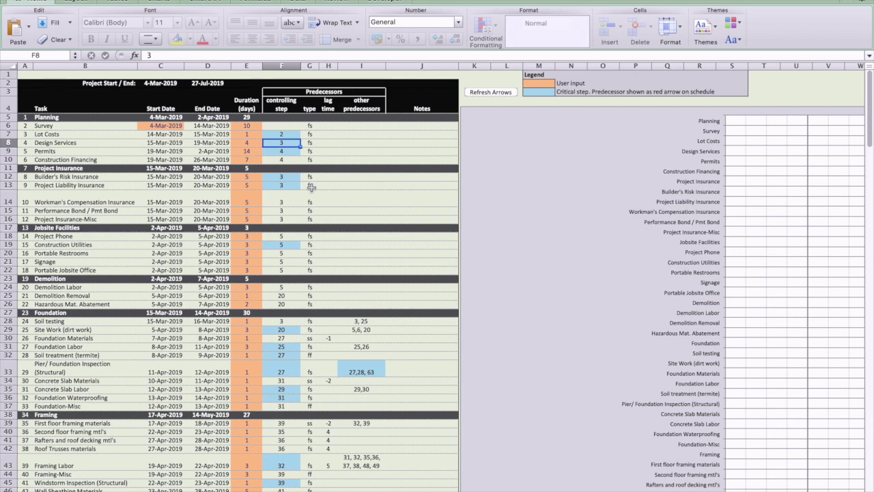
left_click(311, 187)
left_click(325, 185)
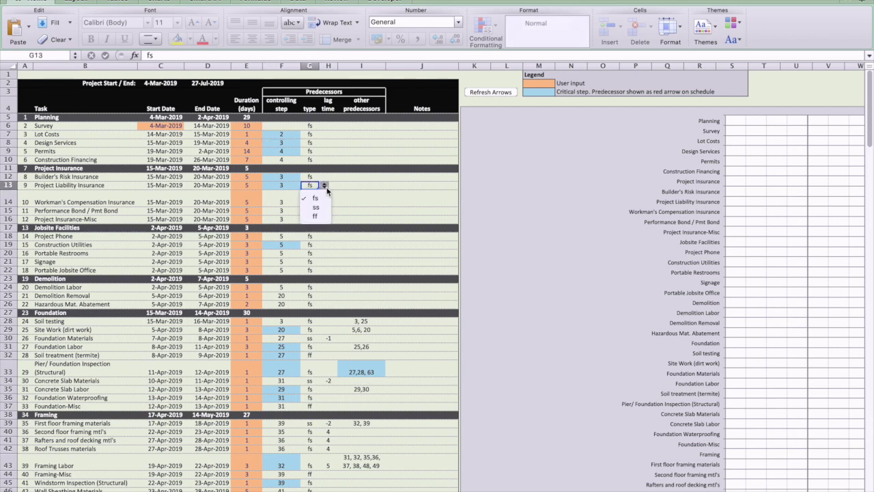
left_click(378, 202)
left_click(347, 202)
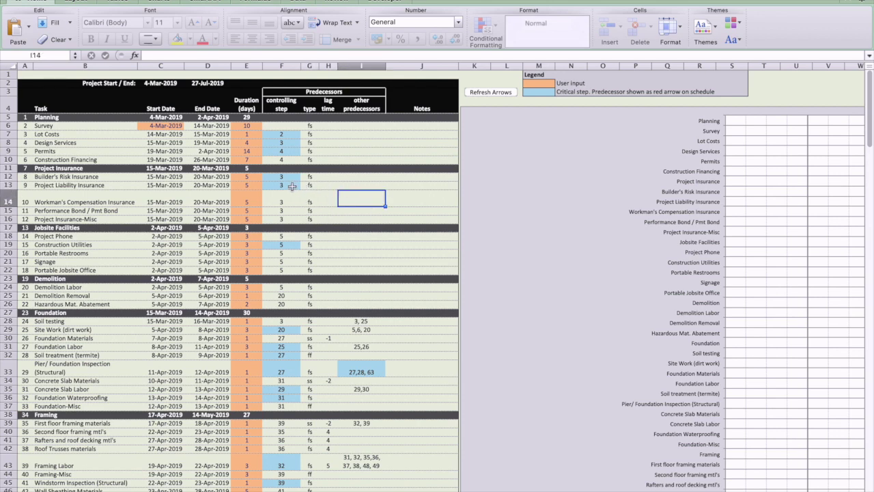
left_click(289, 186)
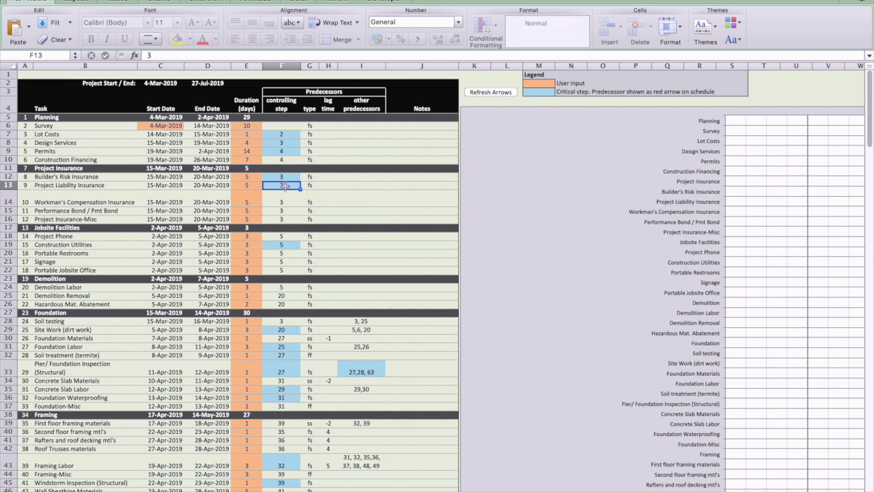
left_click(311, 187)
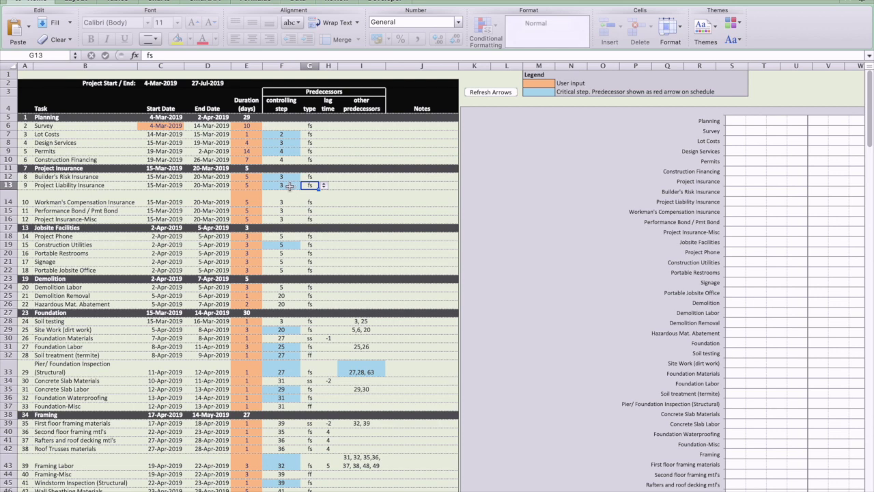
left_click(287, 186)
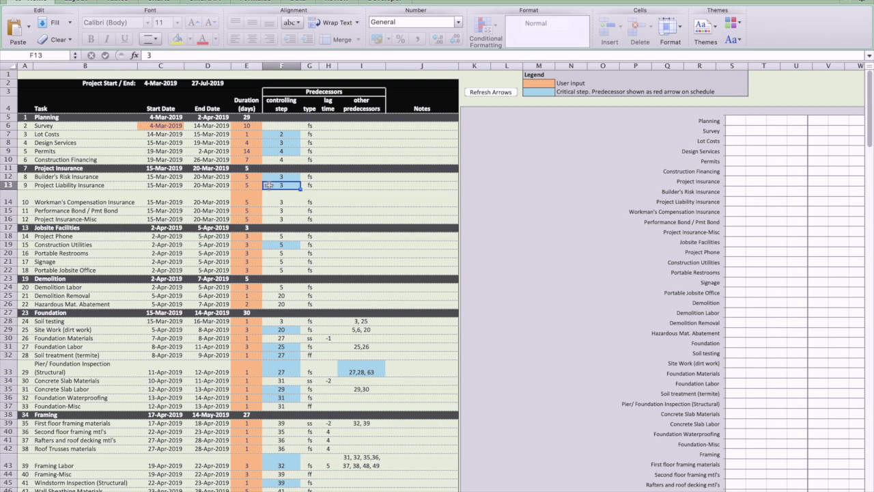
left_click(330, 200)
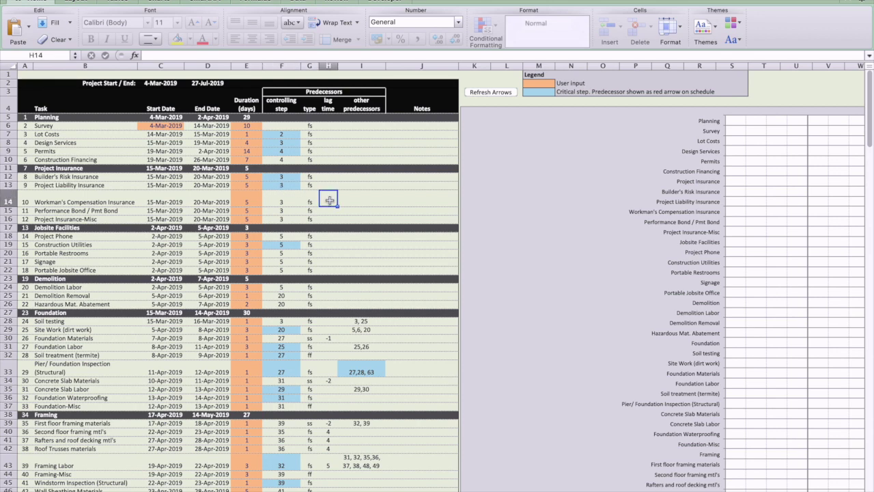
left_click(331, 338)
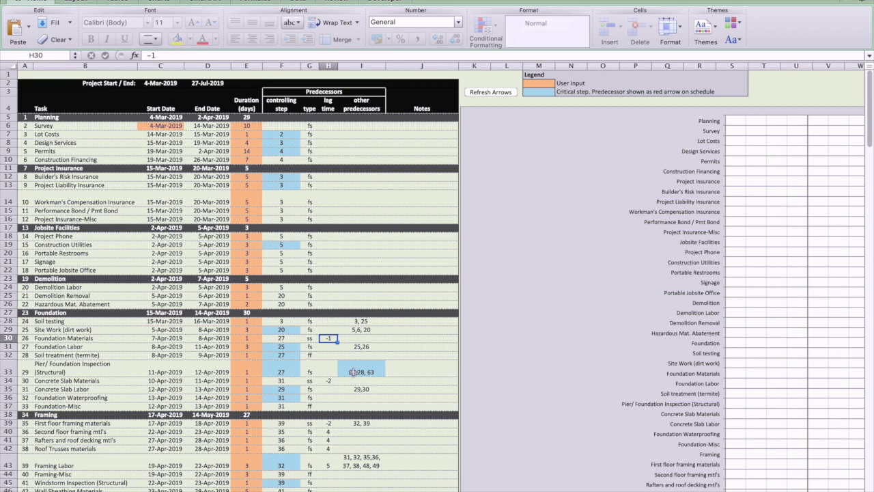
left_click_drag(365, 324, 362, 405)
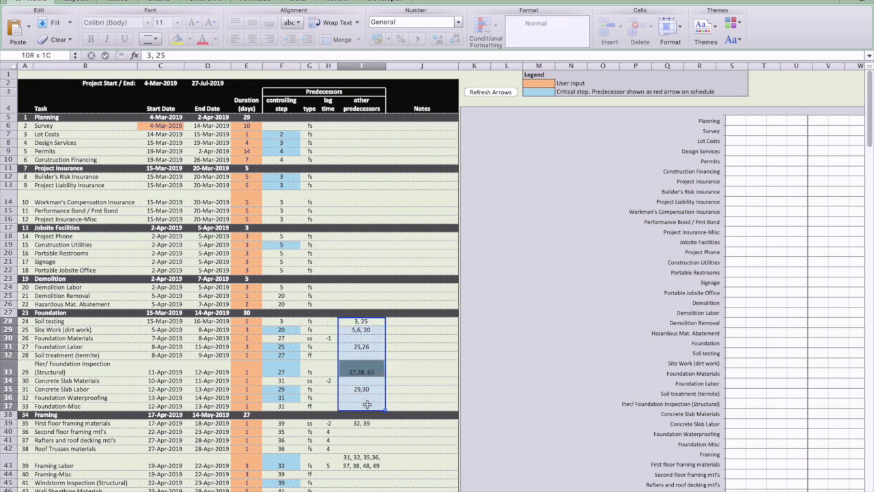
left_click(363, 356)
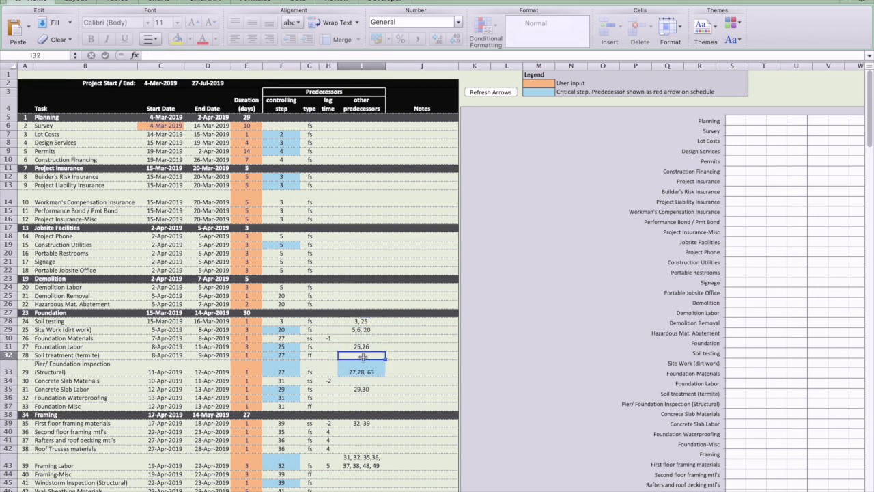
left_click(291, 382)
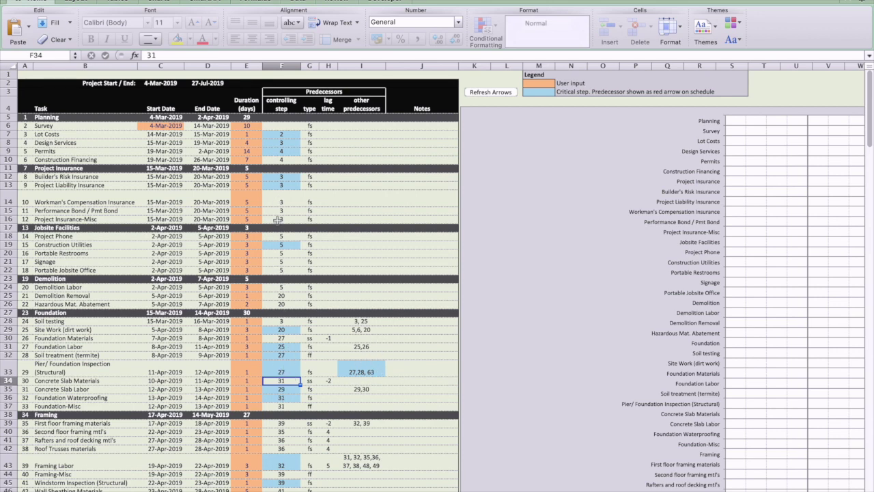
left_click(281, 370)
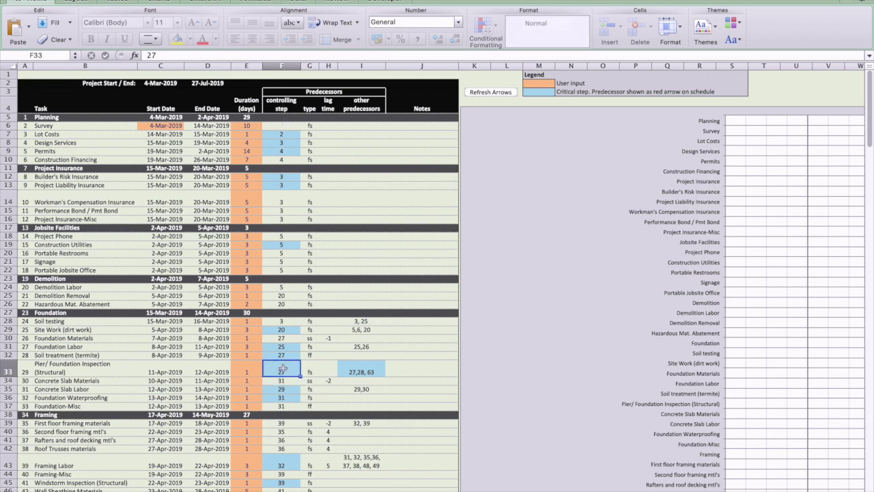
left_click_drag(430, 237, 426, 275)
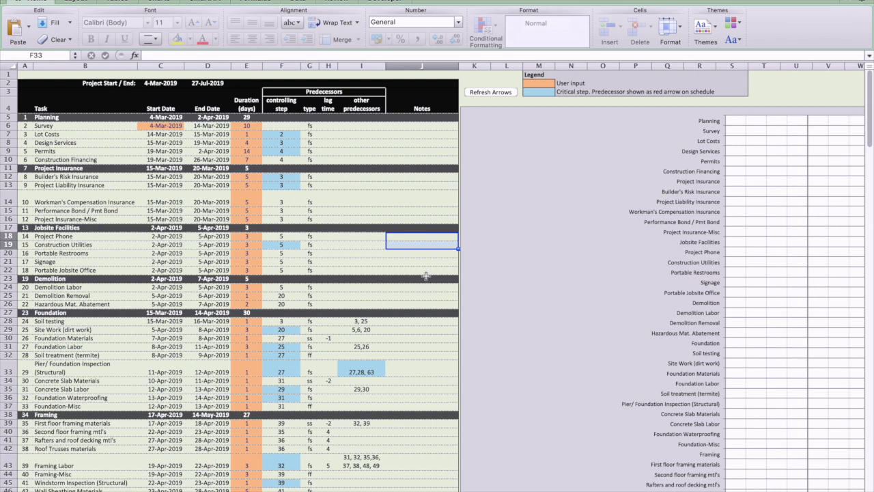
left_click(421, 338)
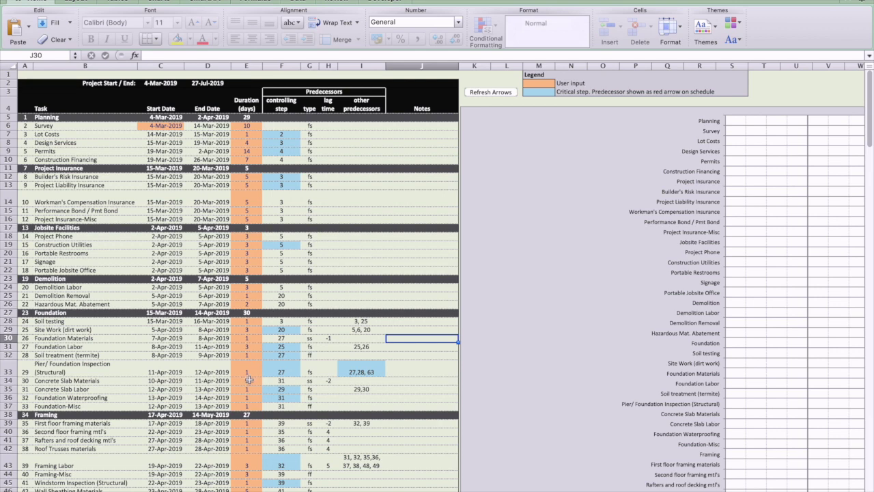
left_click_drag(249, 379, 244, 313)
Try a 21-day Permits duration, then restore Permits to 14 days
left_click(244, 330)
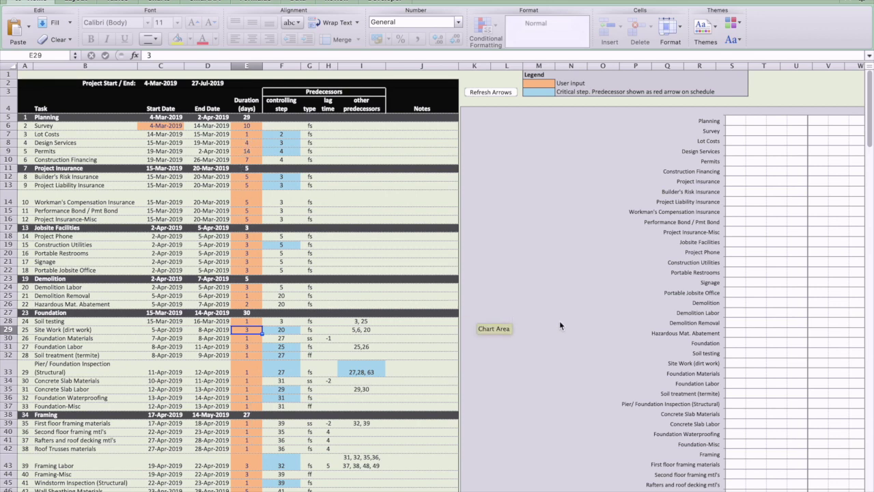
left_click(251, 178)
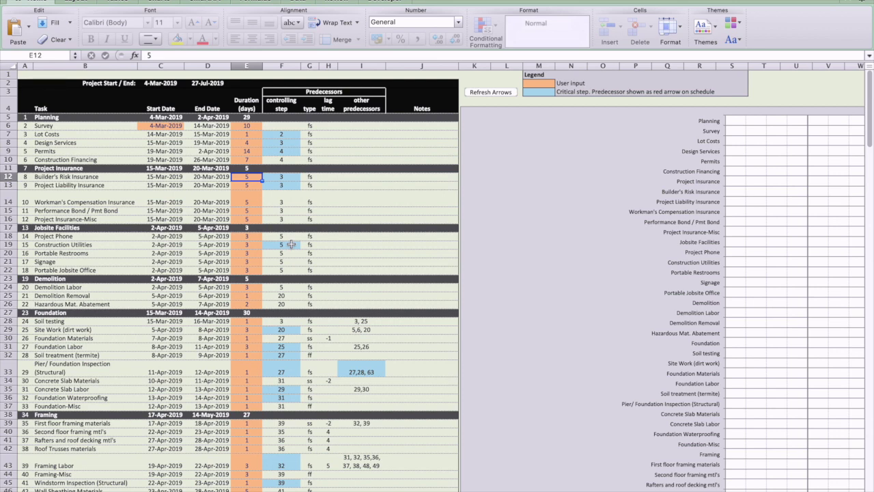
left_click(246, 151)
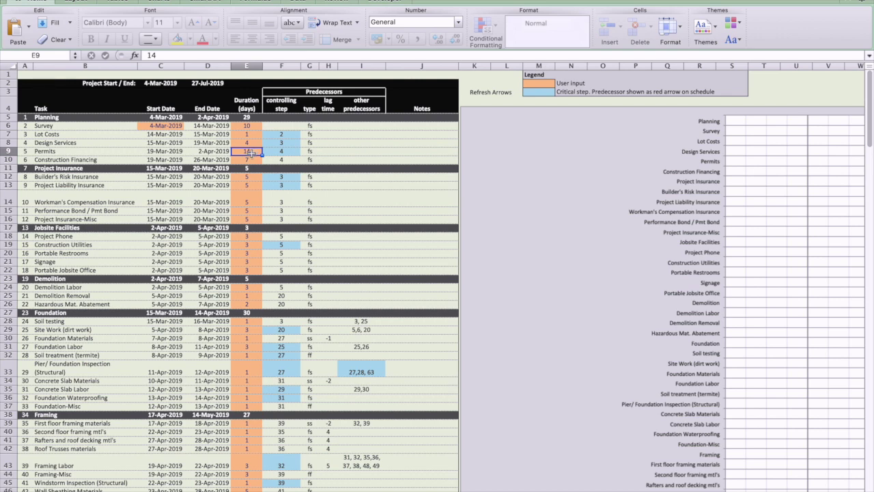
type("21")
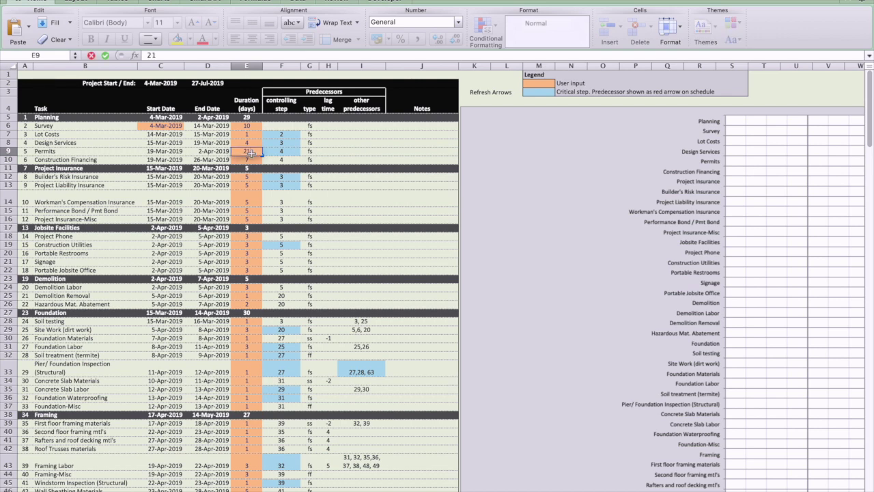
key("Return")
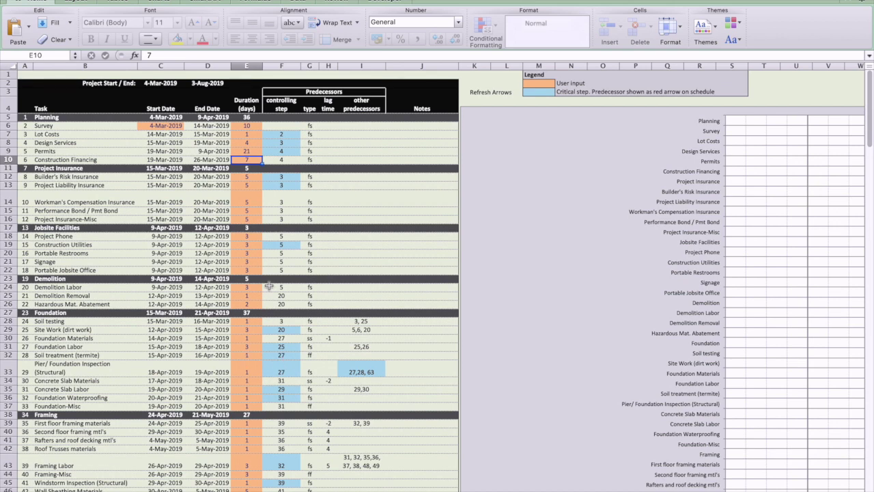
key("Up")
type("14")
key("Return")
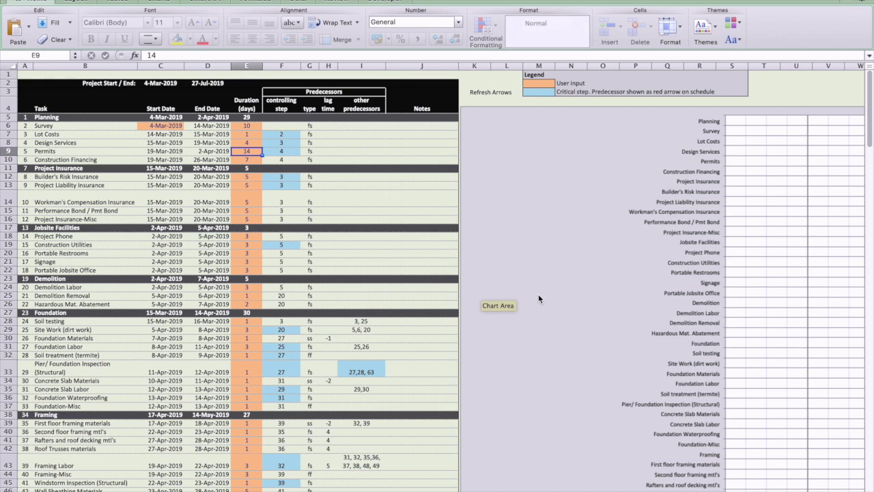
Shorten the Survey duration to 2 days, leaving E7 at 1, so the project ends 19-Jul-2019
scroll(538, 294, "right", 3)
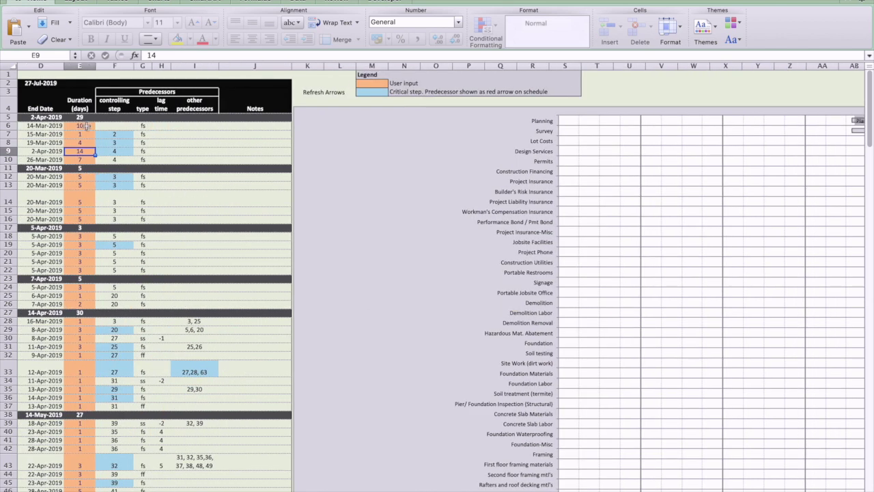
left_click(86, 125)
type("2")
key("Return")
type("1")
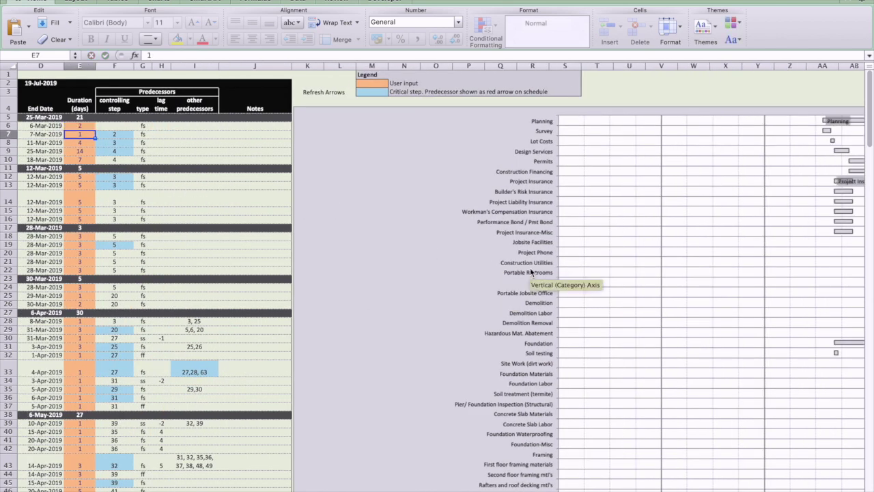
scroll(531, 272, "right", 4)
scroll(531, 272, "left", 7)
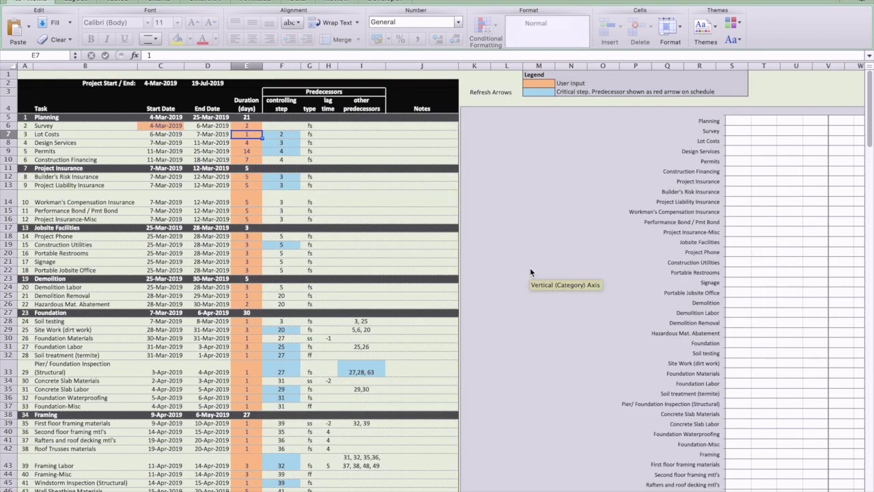
scroll(250, 277, "up", 1)
scroll(250, 278, "right", 1)
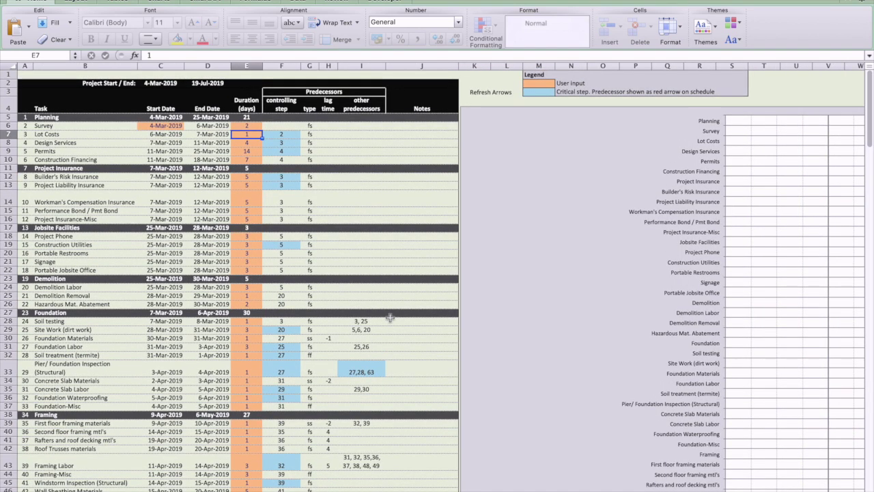
scroll(665, 300, "right", 8)
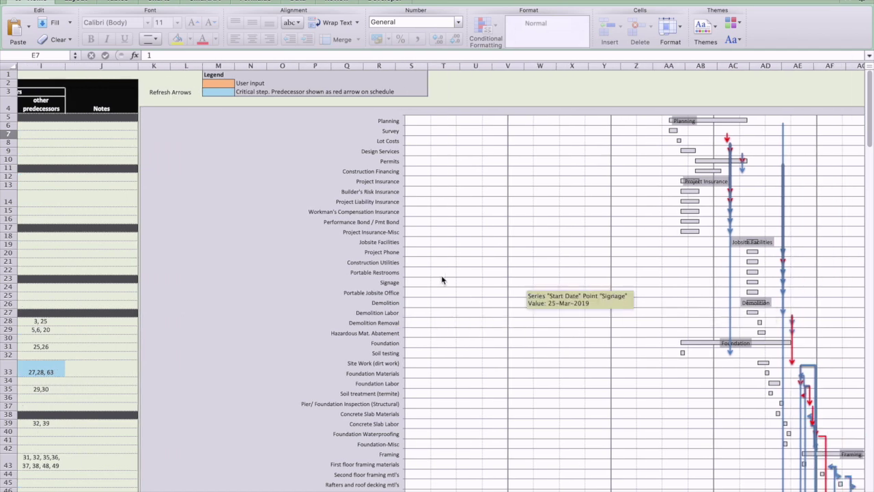
left_click(82, 238)
Refresh the Gantt chart's dependency arrows to match the new dates
scroll(317, 255, "right", 2)
scroll(317, 255, "left", 10)
scroll(316, 254, "down", 1)
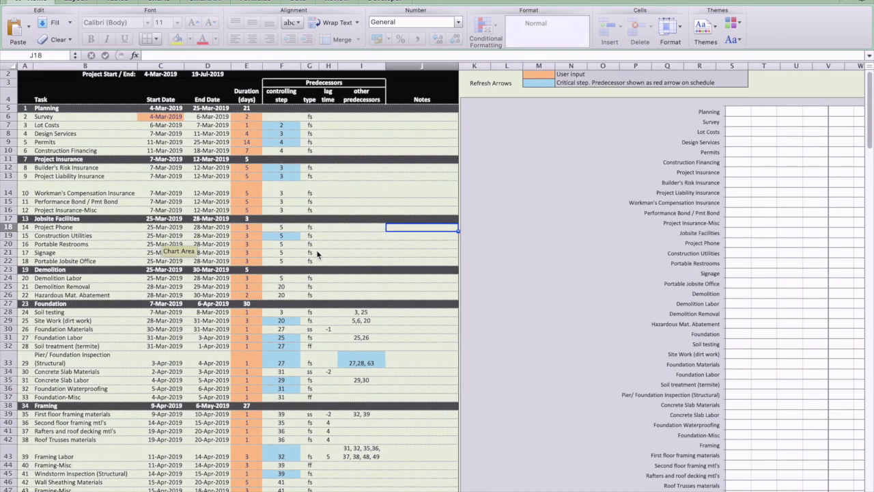
left_click(407, 185)
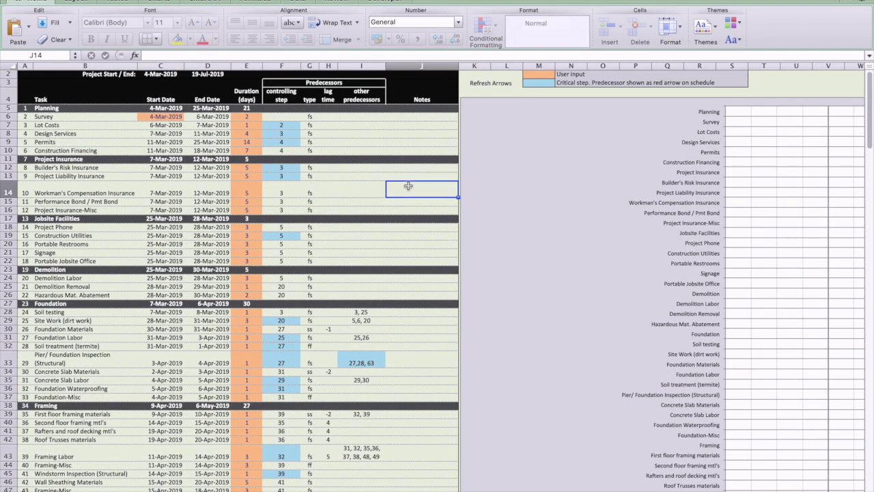
left_click(495, 83)
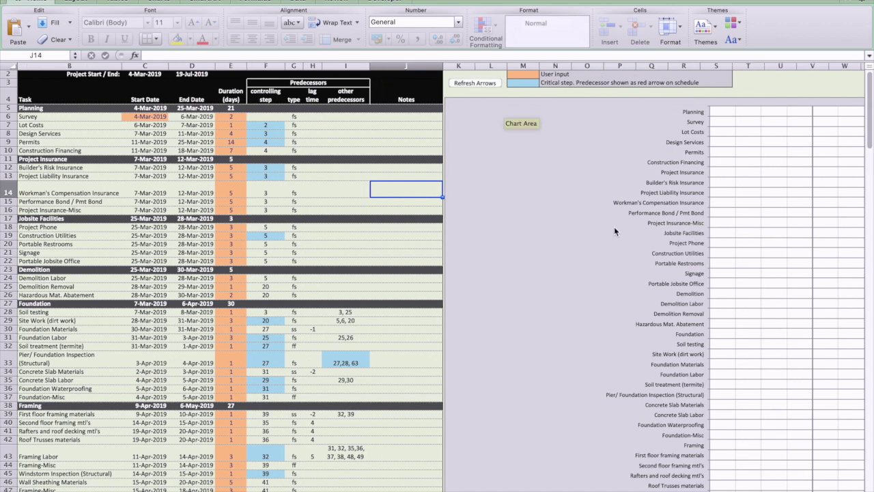
scroll(614, 230, "right", 5)
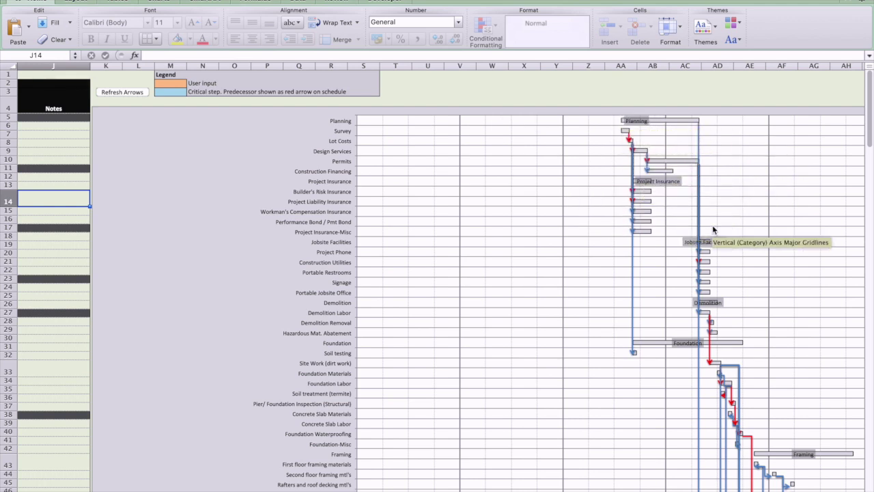
scroll(712, 227, "right", 3)
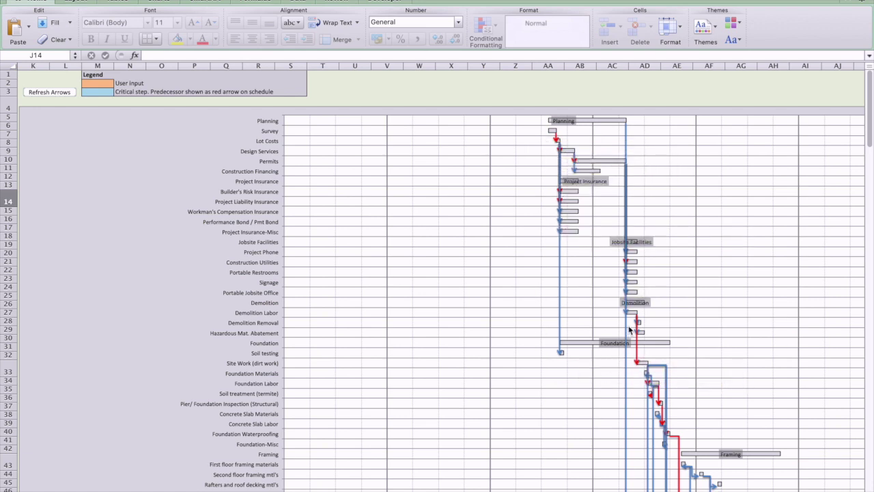
Scroll back across the chart and move to the Step-by-Step Checklist sheet
scroll(629, 329, "down", 1)
scroll(629, 330, "down", 1)
scroll(630, 329, "up", 3)
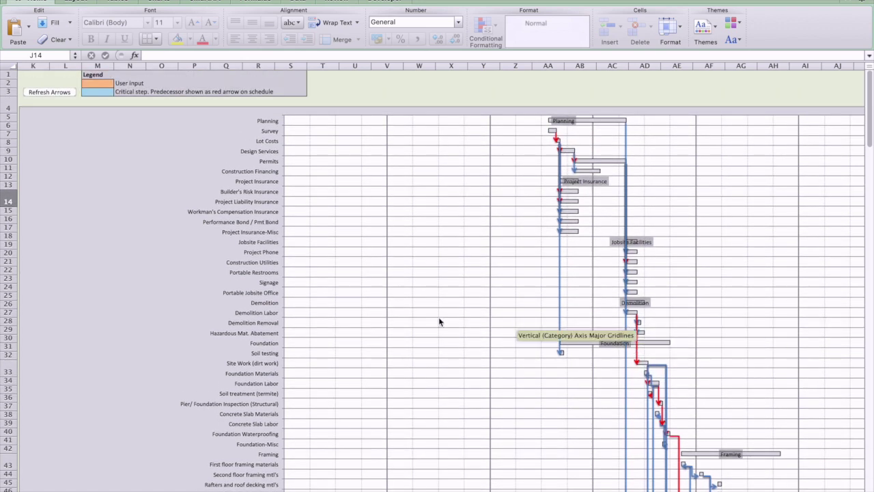
scroll(439, 321, "left", 3)
scroll(439, 319, "left", 6)
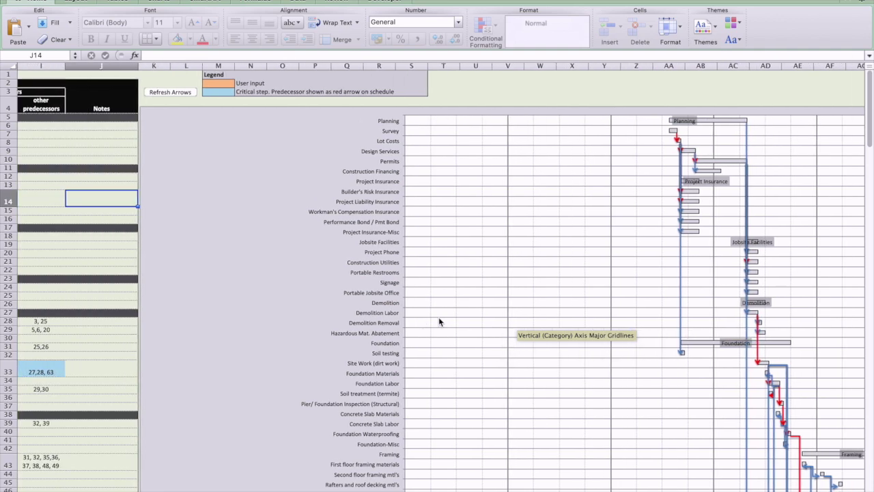
key("Up")
key("Up")
key("Up")
key("Up")
key("Up")
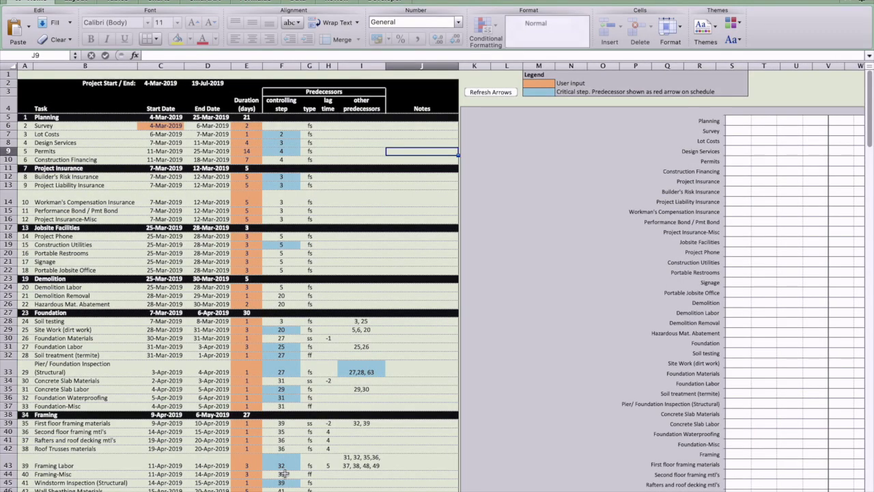
key("ctrl+Page_Down")
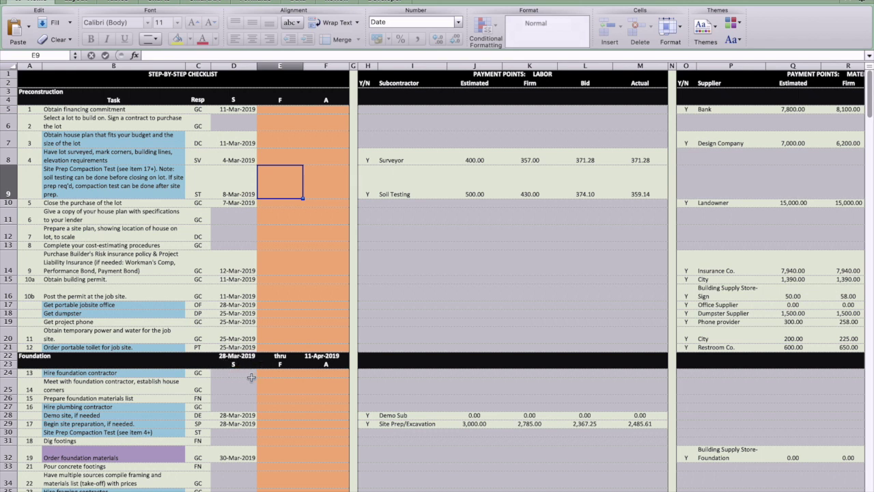
scroll(237, 369, "down", 1)
scroll(237, 371, "down", 3)
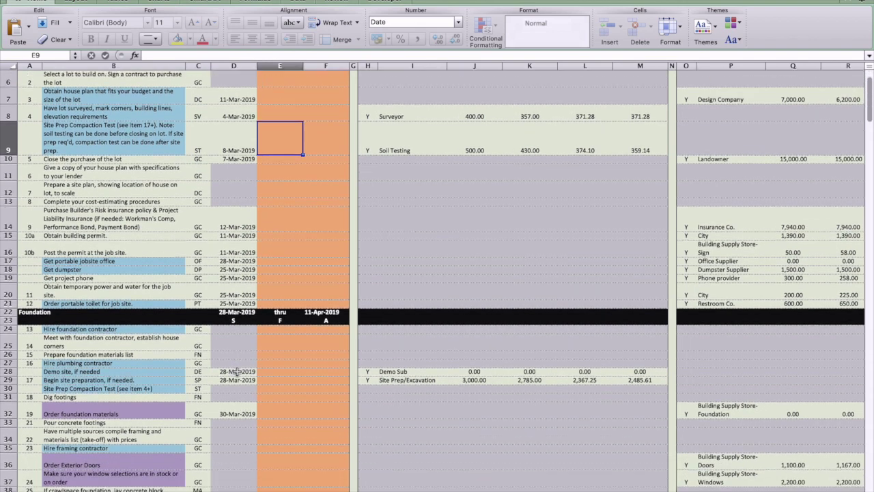
scroll(237, 372, "down", 1)
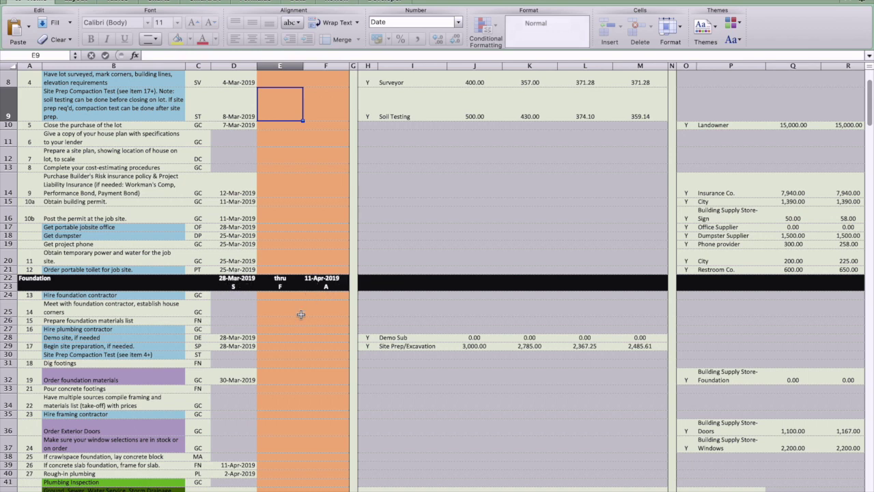
scroll(286, 352, "down", 5)
scroll(286, 352, "down", 3)
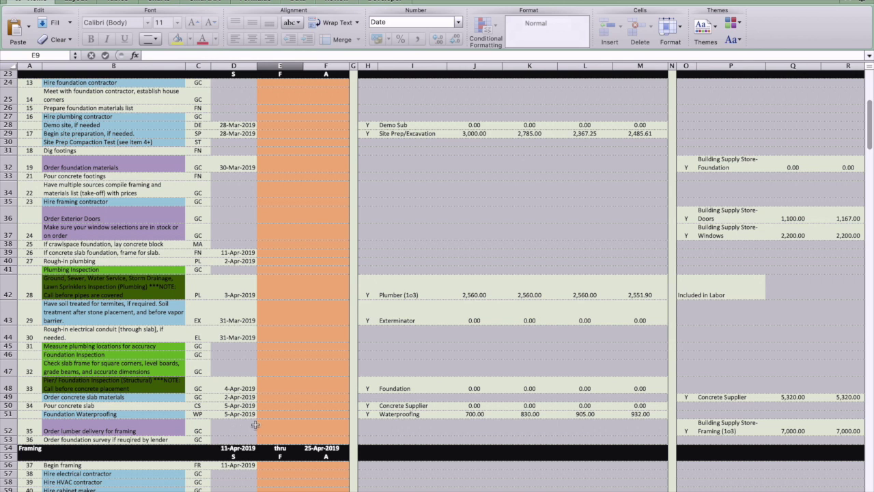
scroll(252, 425, "down", 1)
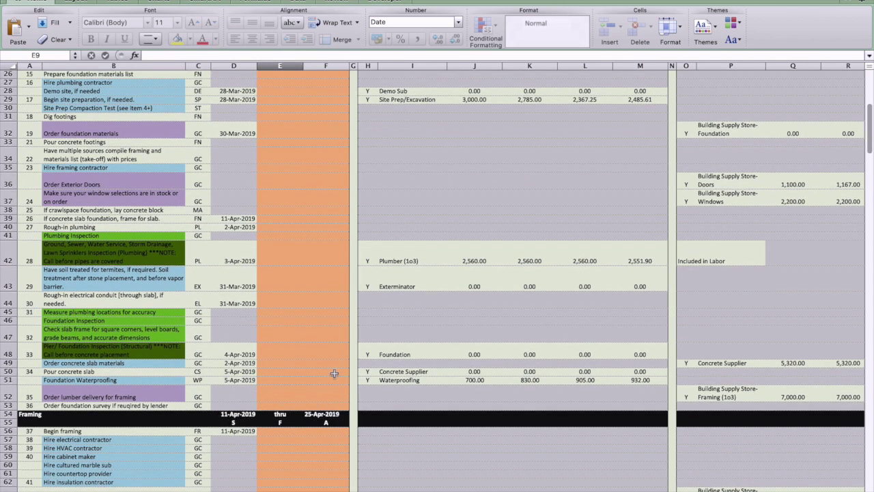
scroll(320, 359, "up", 8)
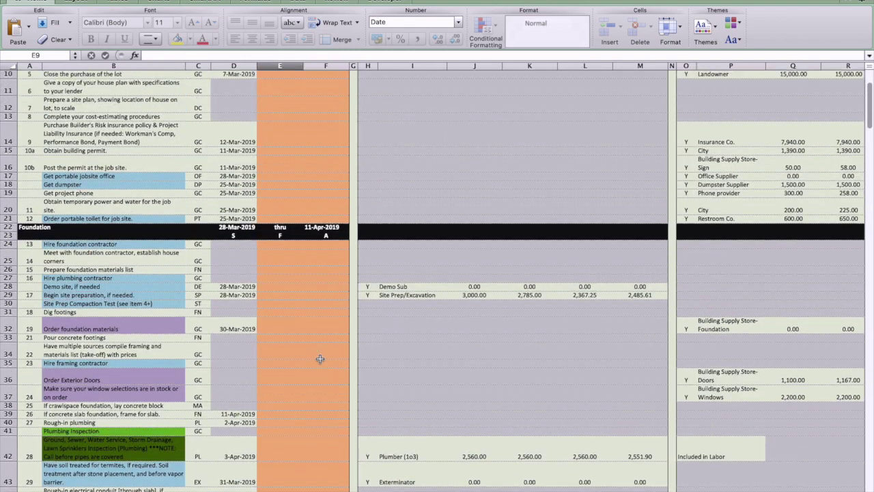
scroll(320, 359, "up", 1)
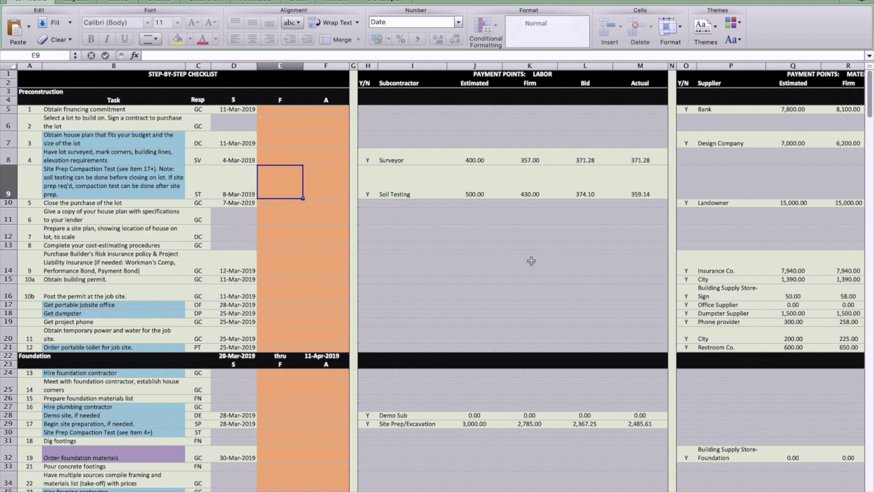
scroll(632, 212, "right", 5)
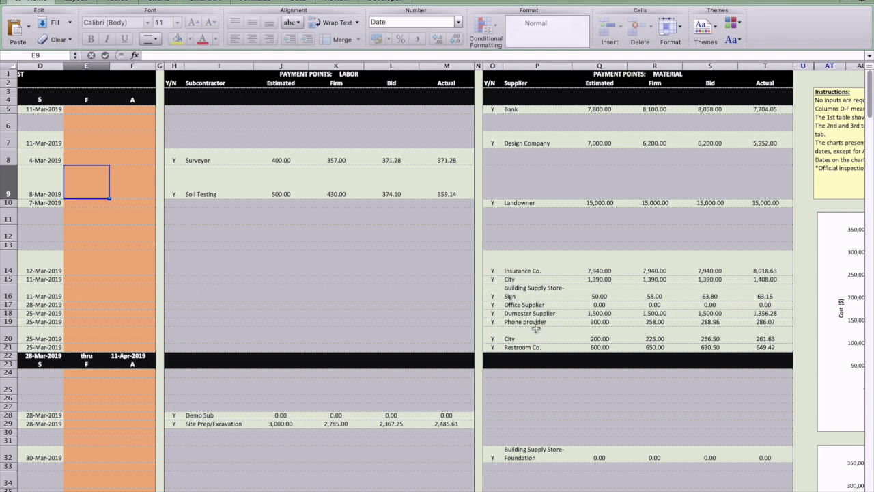
Scroll across the sheet to bring the Payment Points charts into view
scroll(541, 333, "down", 3)
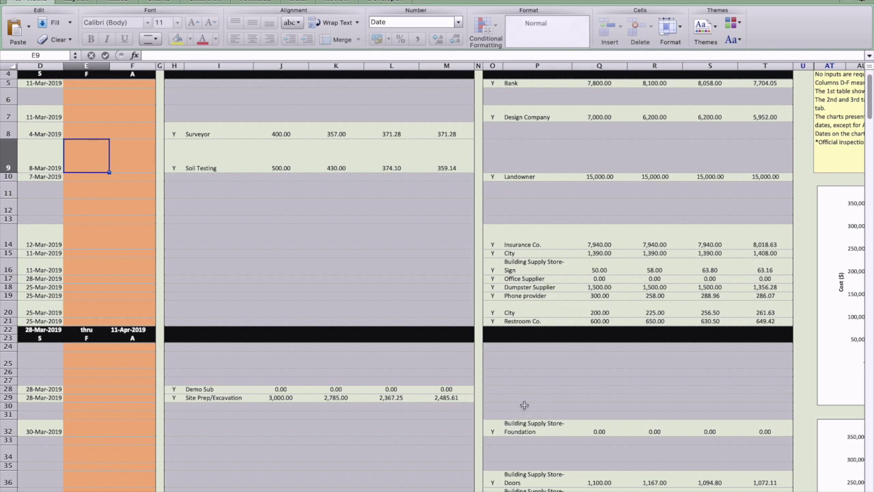
scroll(524, 405, "down", 2)
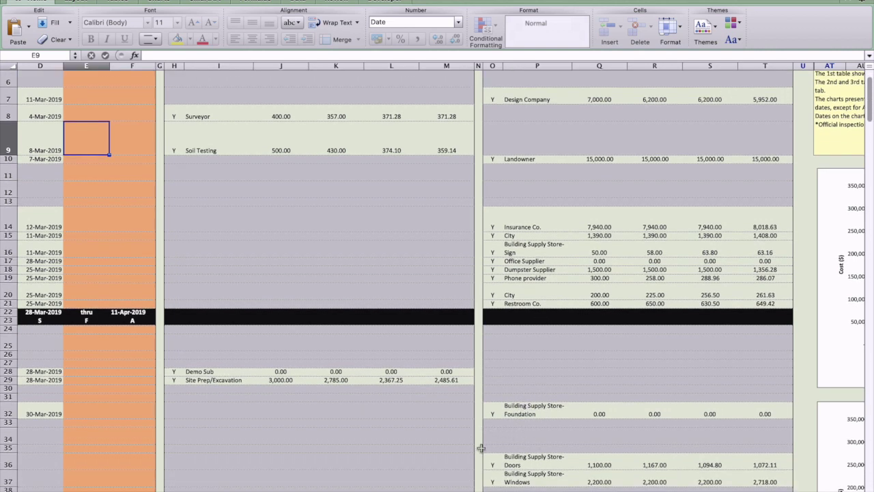
scroll(384, 434, "left", 3)
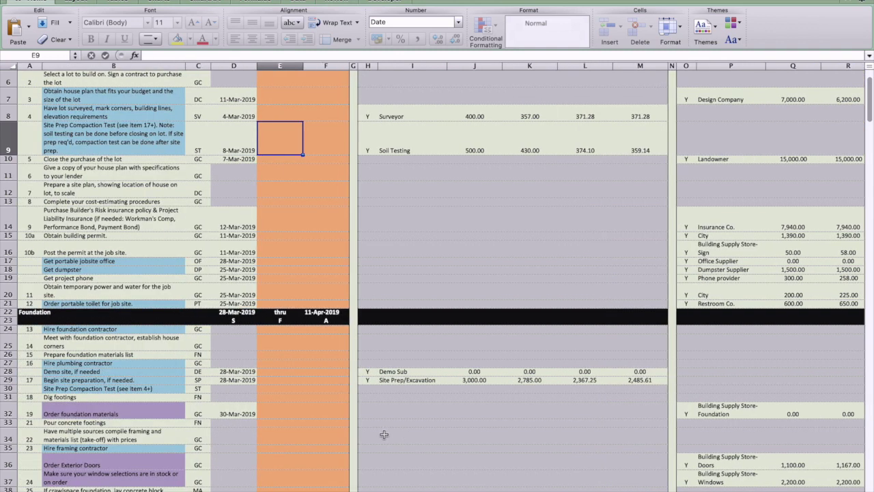
scroll(522, 282, "up", 3)
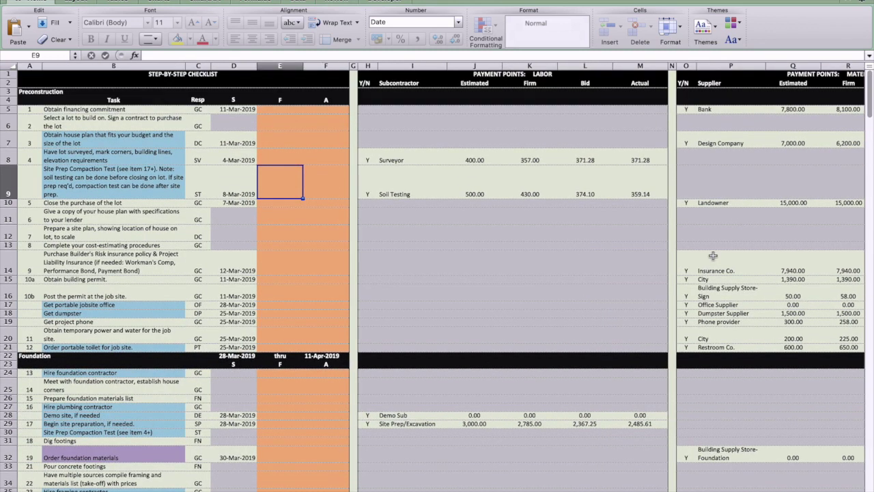
scroll(712, 256, "right", 10)
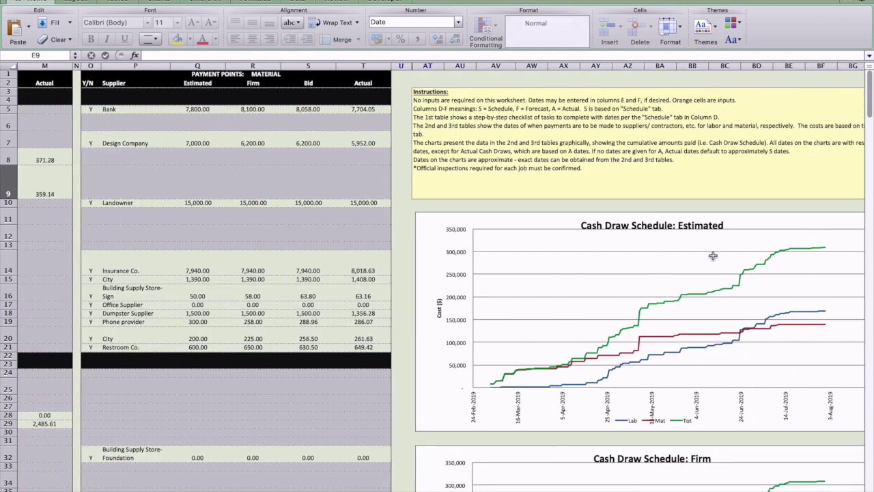
Scroll down the Payment Points tables to the labor, material and TOTAL (L&M) rows near row 228
scroll(713, 255, "down", 5)
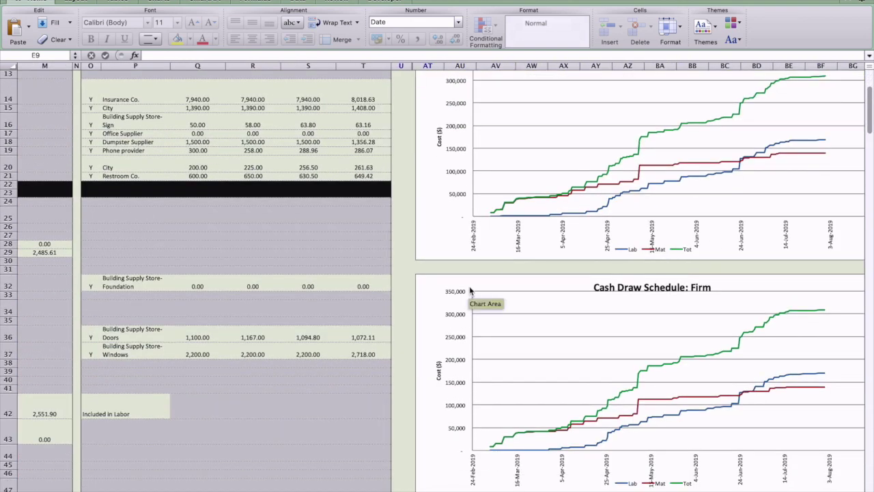
scroll(469, 291, "left", 1)
scroll(470, 291, "left", 2)
scroll(470, 290, "down", 5)
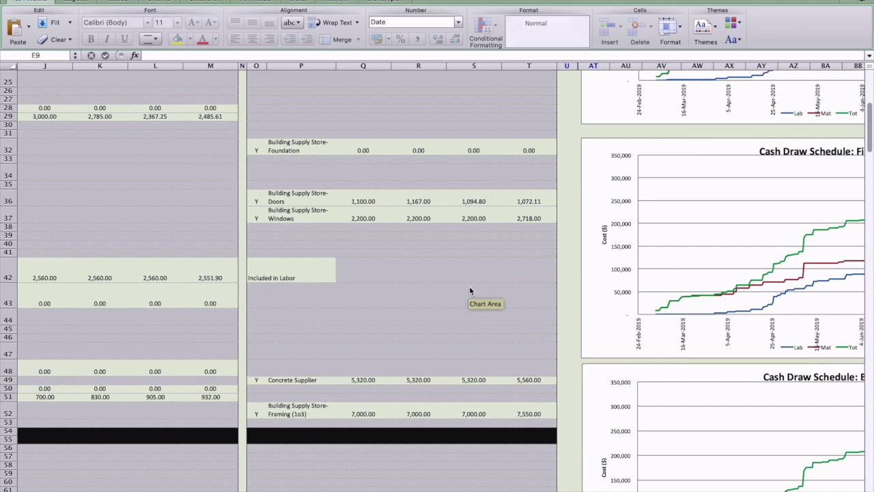
scroll(470, 290, "left", 2)
scroll(469, 287, "left", 1)
scroll(469, 287, "right", 1)
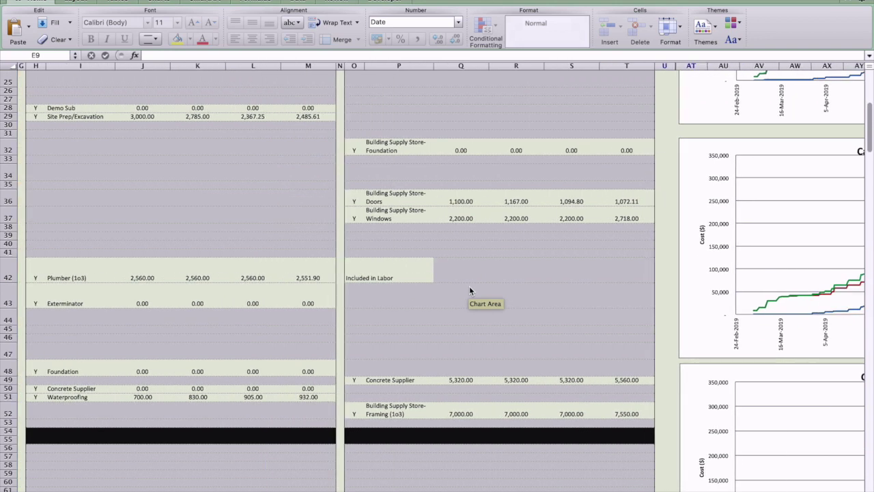
scroll(469, 288, "down", 5)
scroll(469, 291, "down", 20)
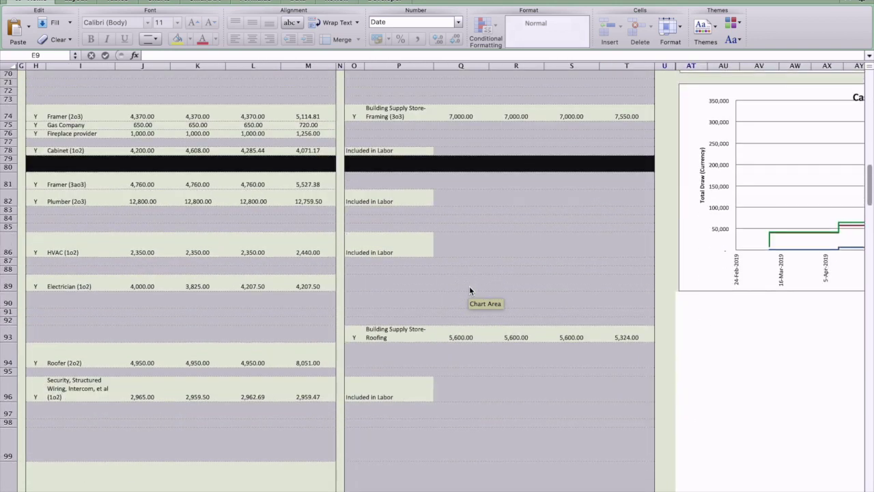
scroll(469, 290, "down", 20)
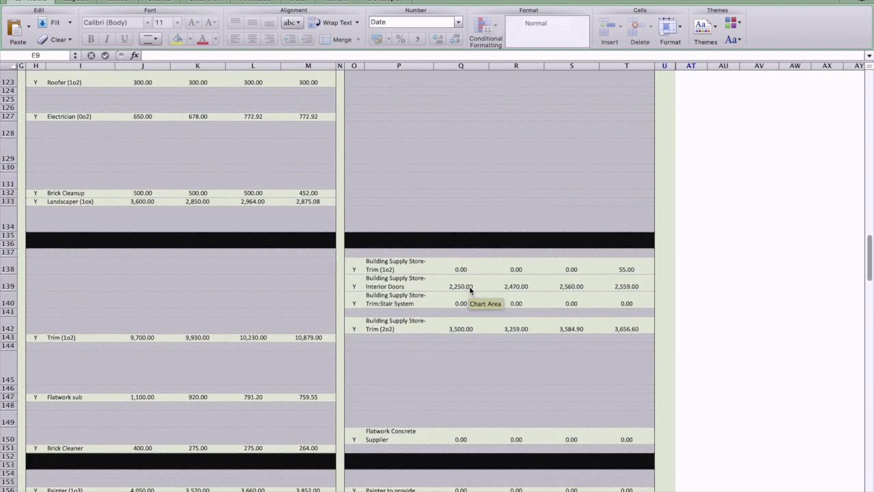
scroll(469, 290, "down", 20)
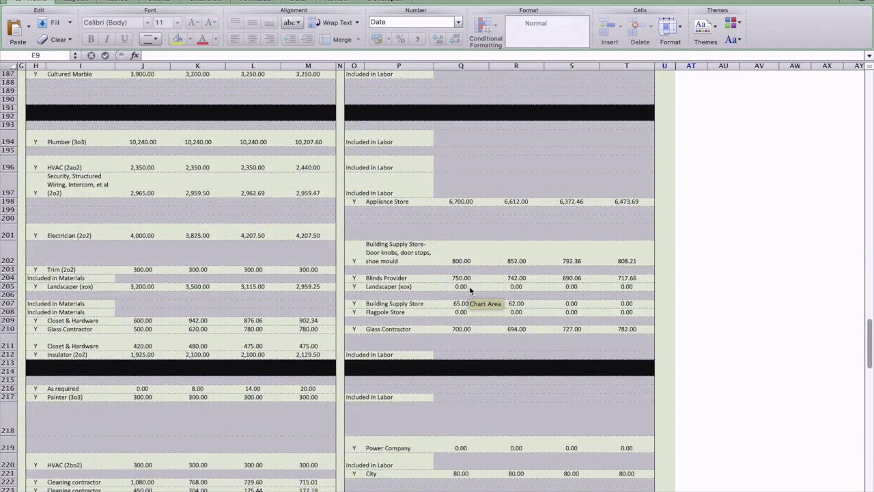
scroll(469, 290, "down", 6)
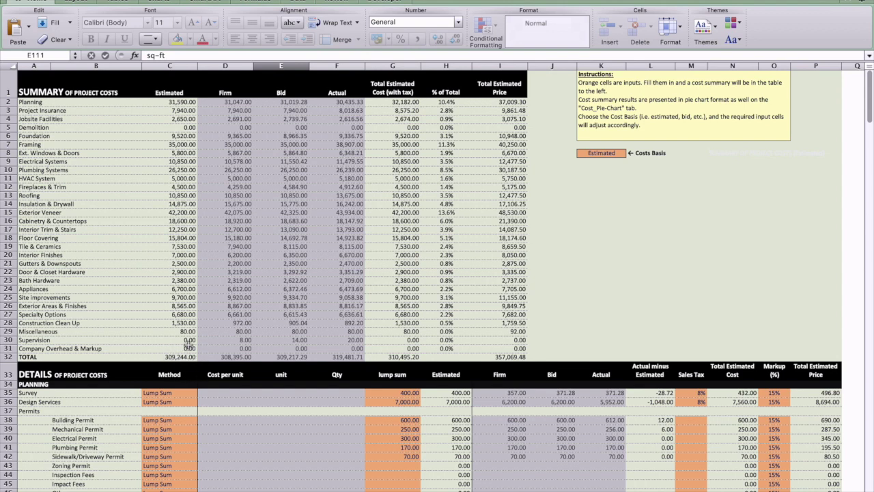
scroll(266, 356, "down", 1)
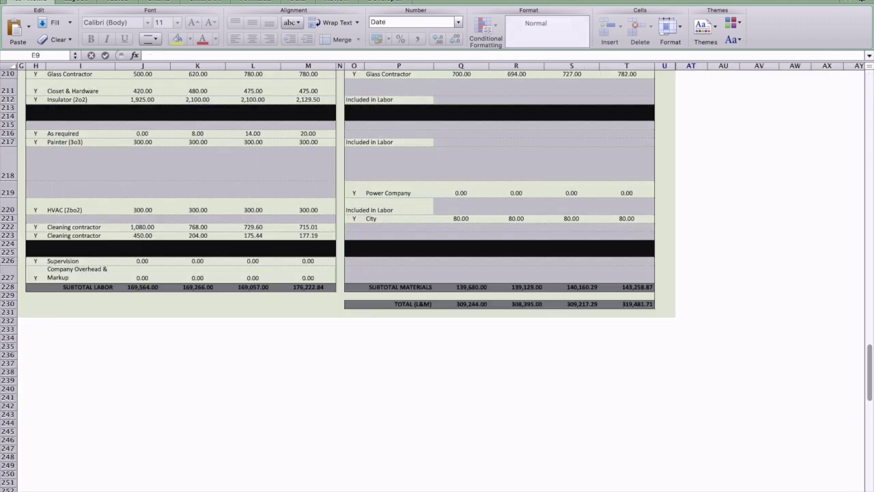
Inspect the Lab and Tot lines on the Cash Draw Schedule charts, then return to column A
scroll(644, 344, "up", 20)
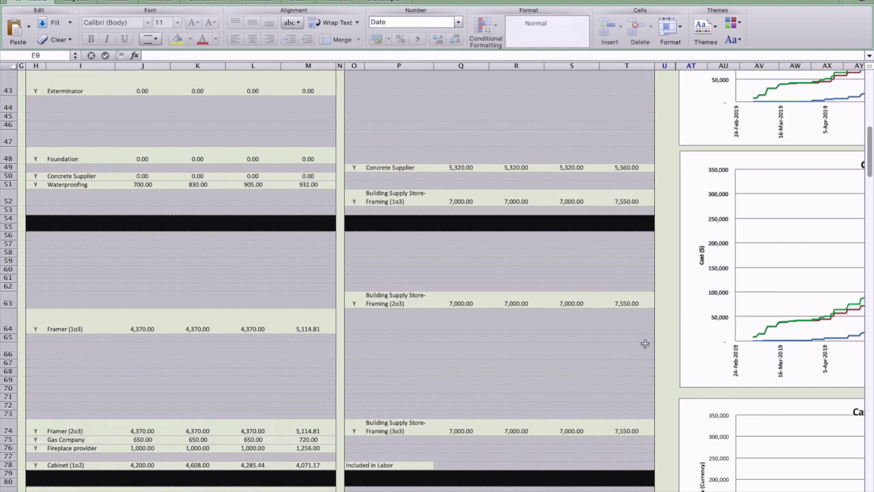
scroll(645, 343, "right", 10)
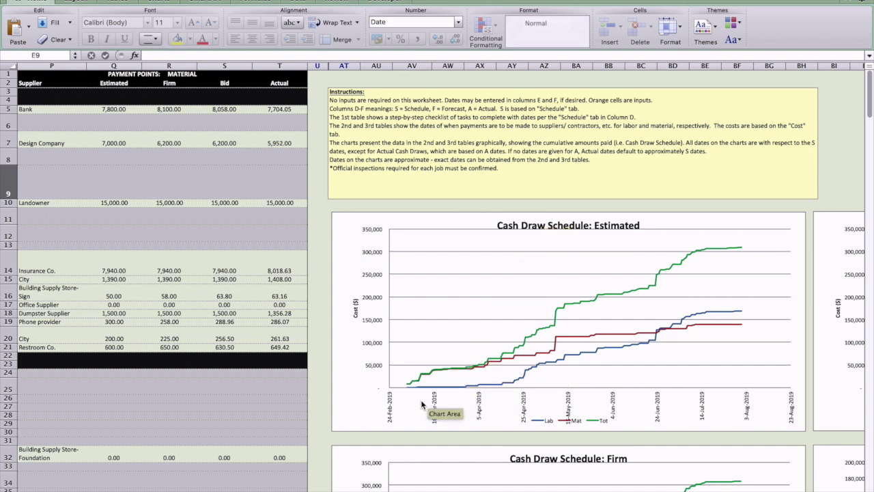
mouse_move(471, 391)
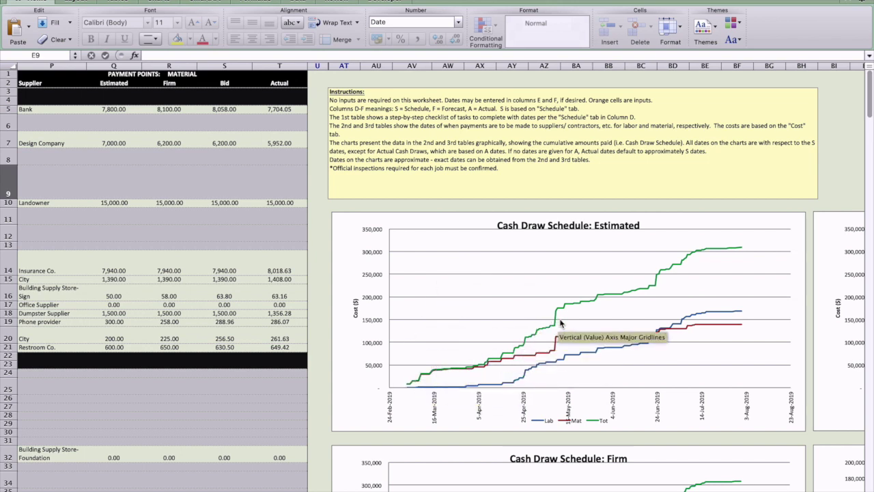
mouse_move(588, 304)
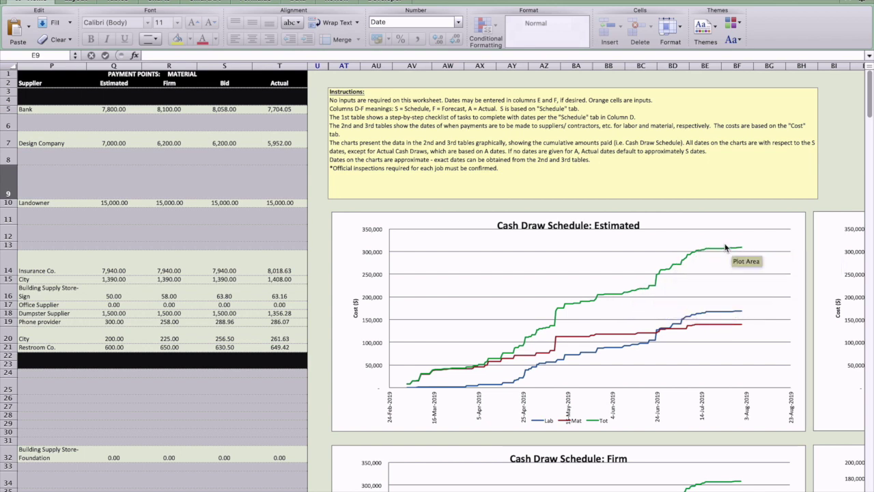
mouse_move(625, 295)
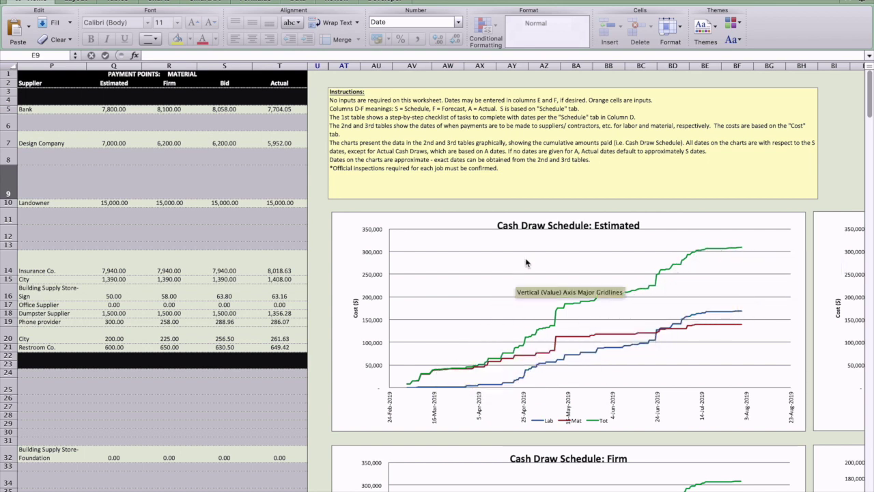
scroll(549, 225, "left", 10)
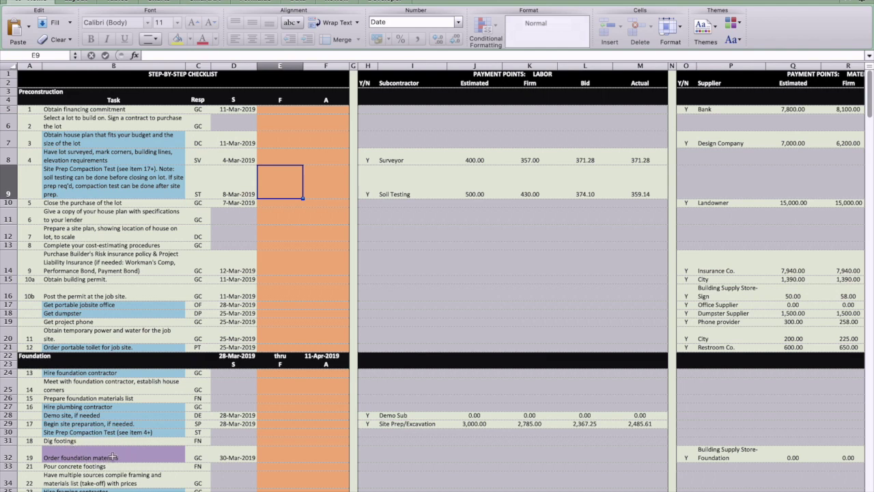
scroll(95, 463, "down", 7)
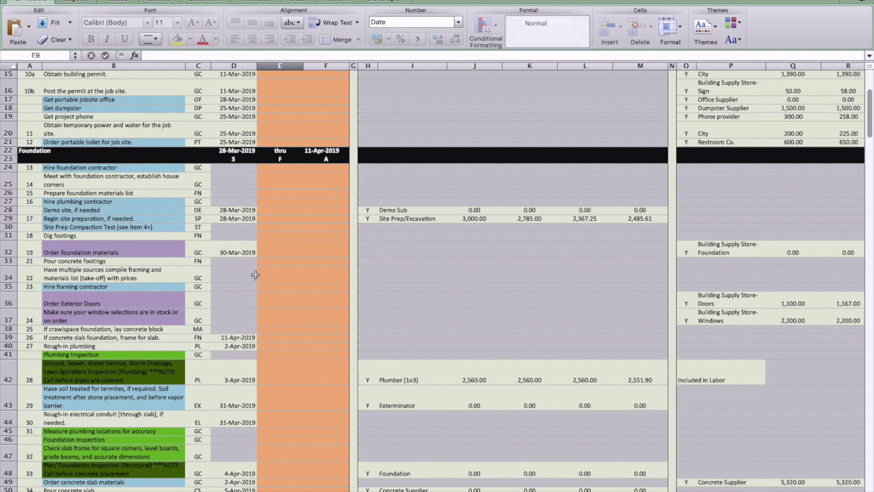
scroll(254, 275, "up", 3)
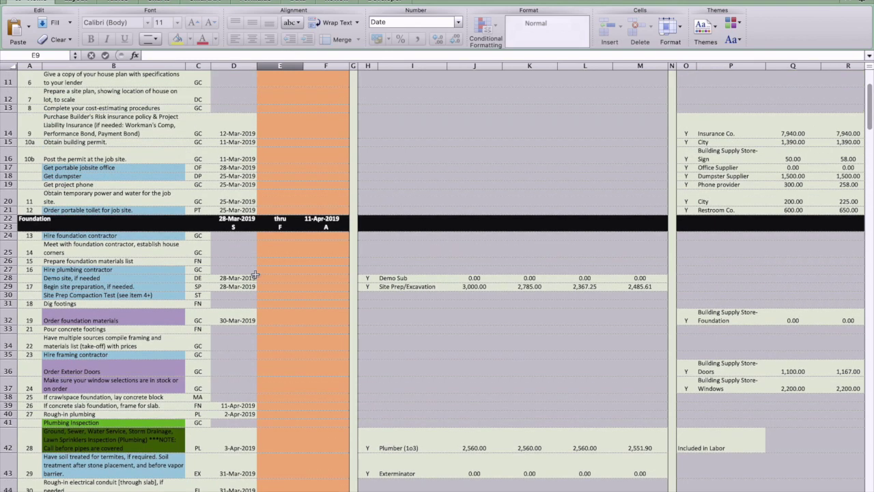
scroll(255, 274, "up", 5)
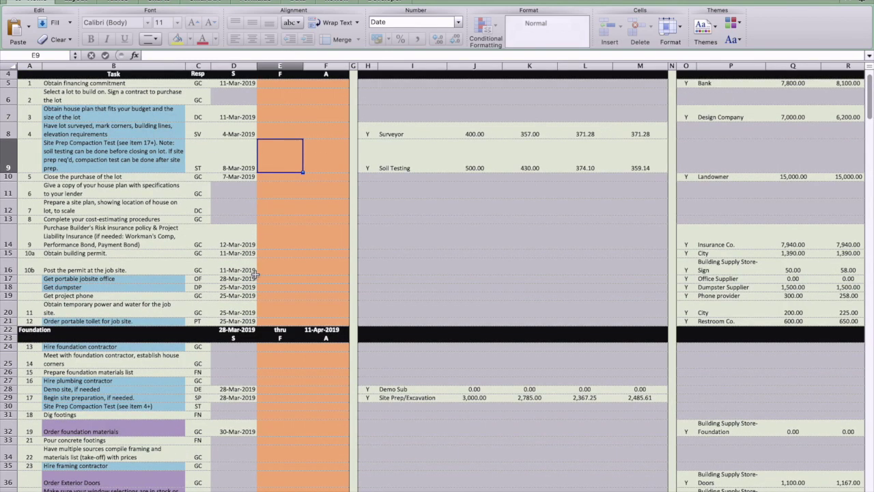
scroll(255, 274, "up", 2)
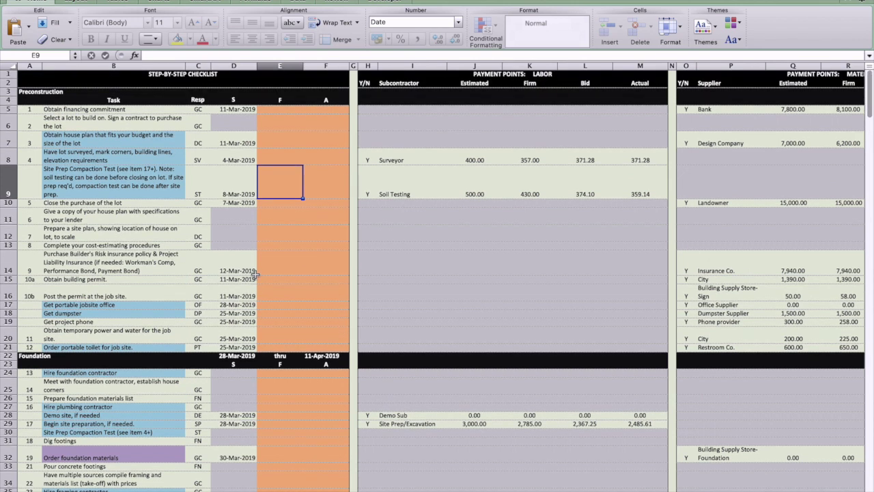